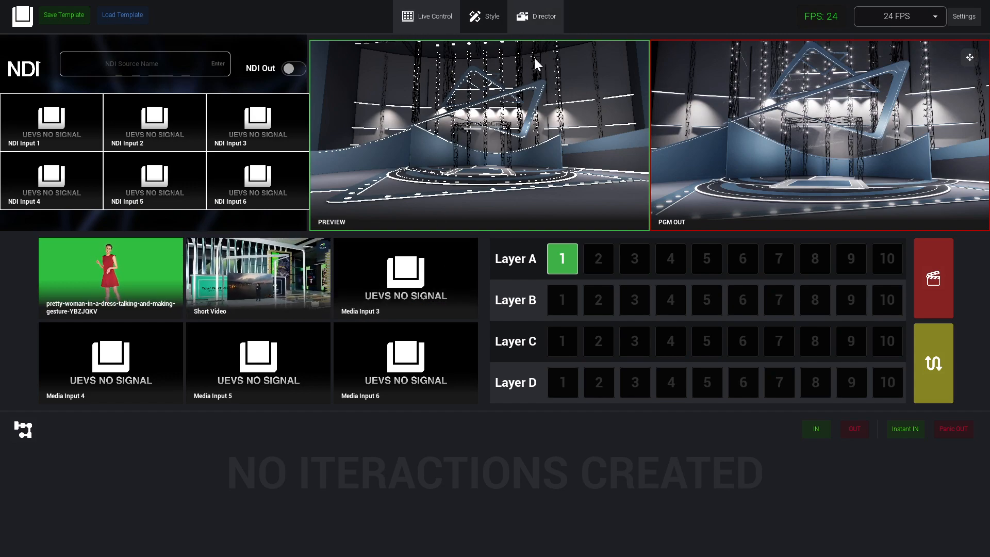
Switch to Style mode, open the library of elements to add and collapse its Talent category.
click(490, 20)
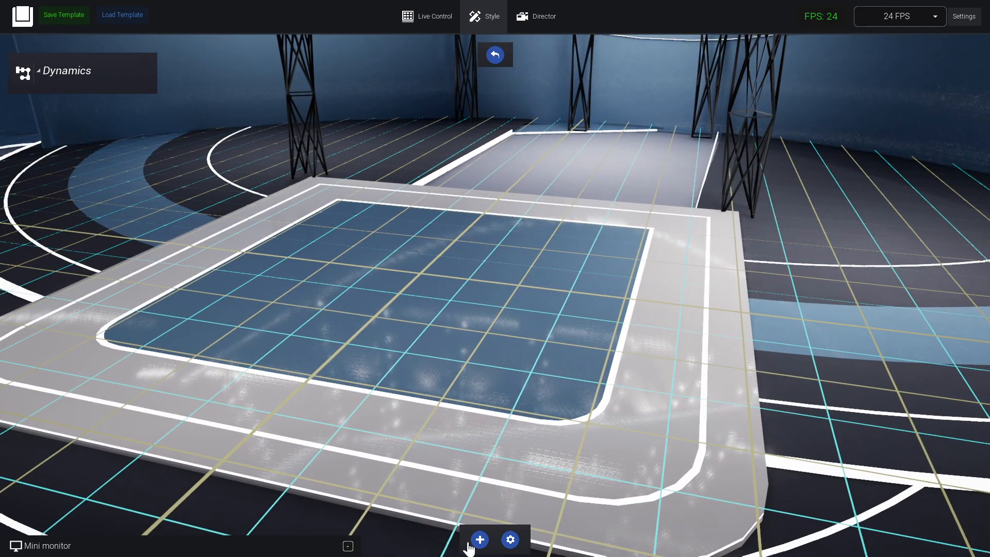
click(469, 544)
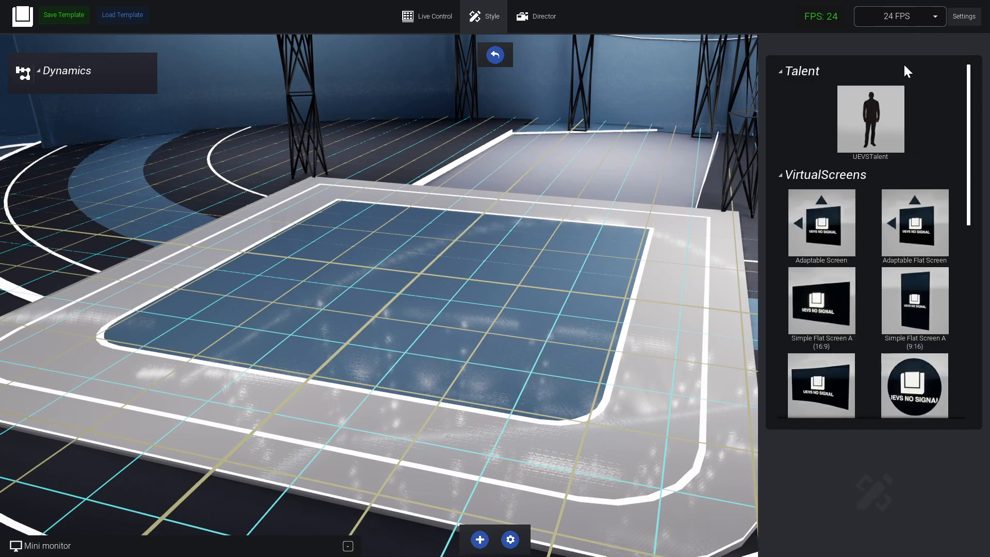
click(804, 72)
Look through the virtual screen types available in the VirtualScreens category.
scroll(899, 364, down, 3)
scroll(894, 352, up, 3)
scroll(892, 365, down, 3)
scroll(897, 360, down, 3)
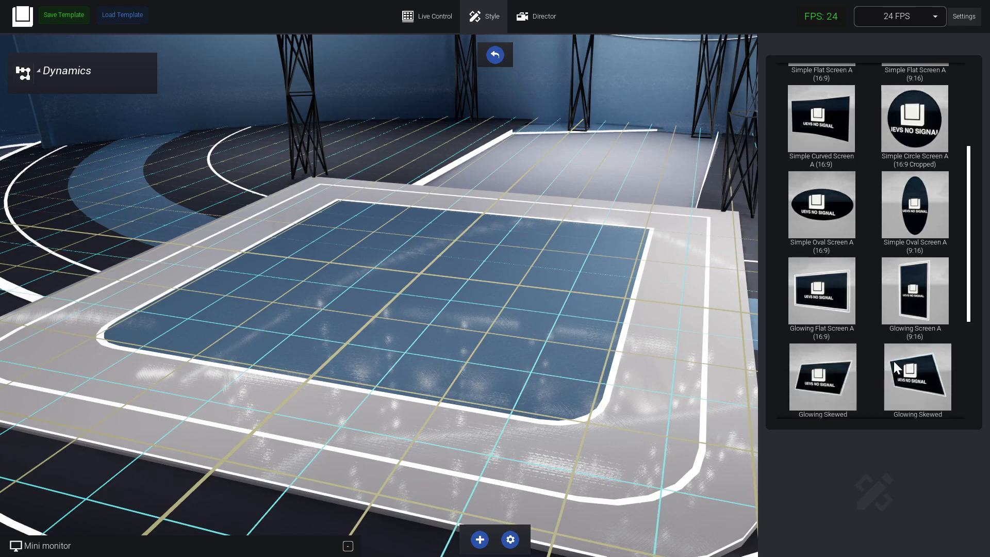
scroll(894, 361, up, 4)
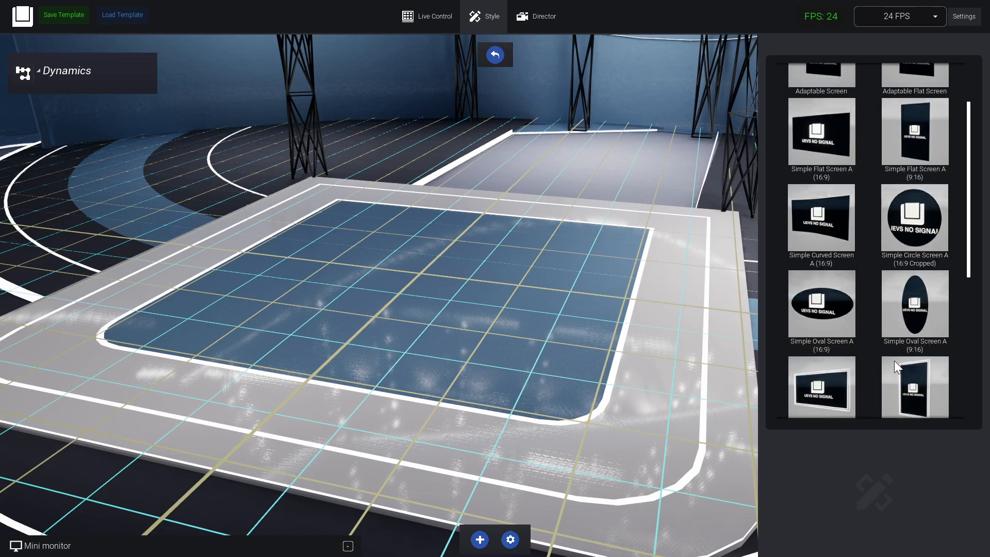
scroll(895, 361, up, 2)
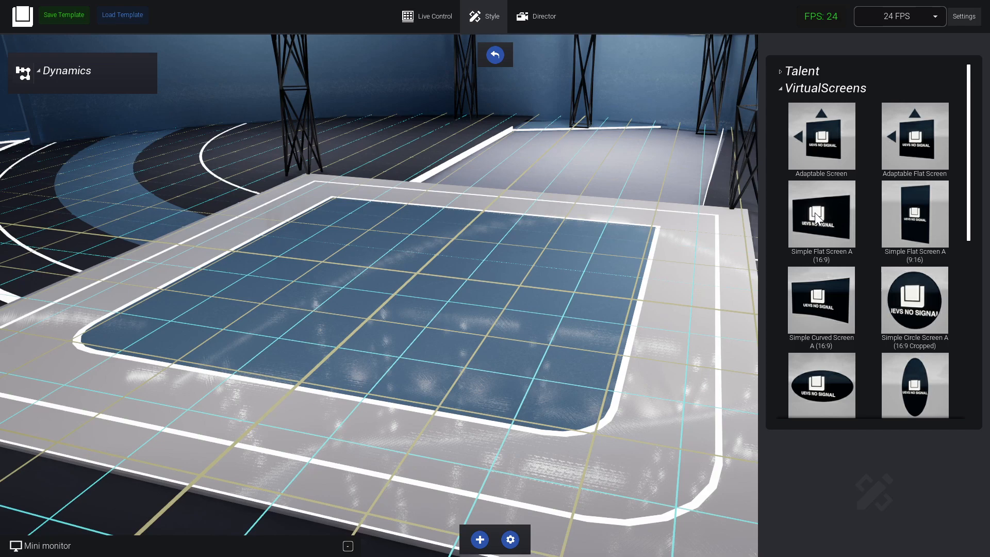
scroll(854, 206, down, 3)
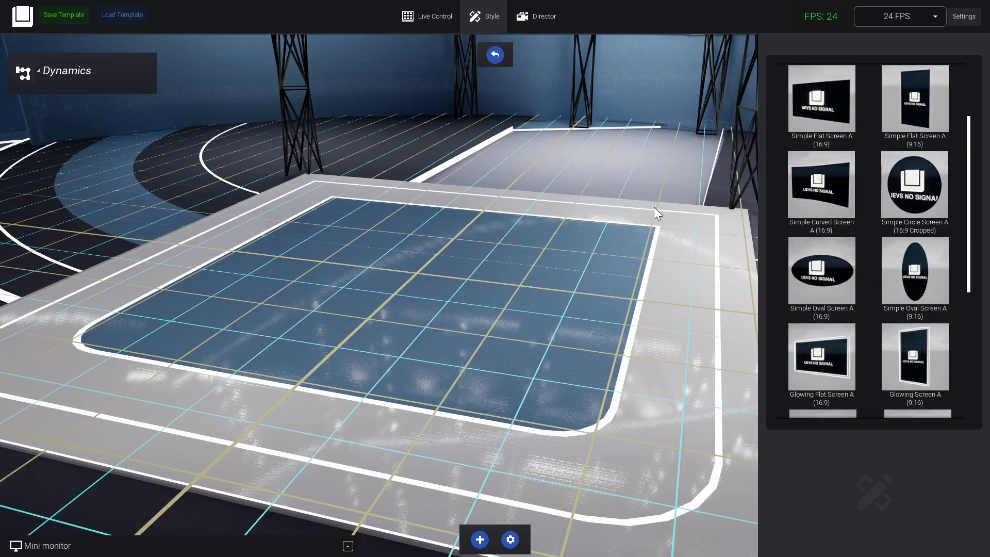
scroll(861, 346, down, 11)
scroll(872, 334, up, 10)
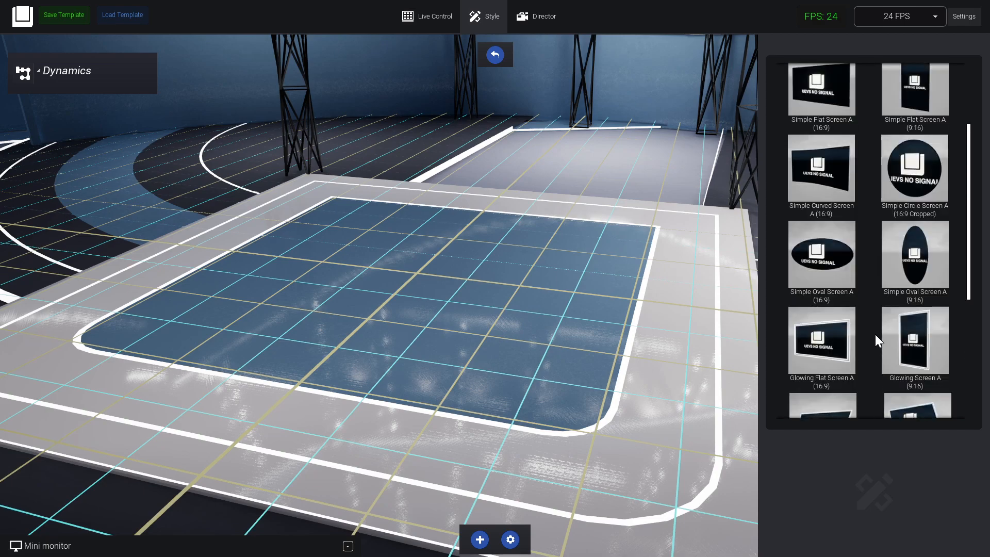
scroll(876, 333, up, 3)
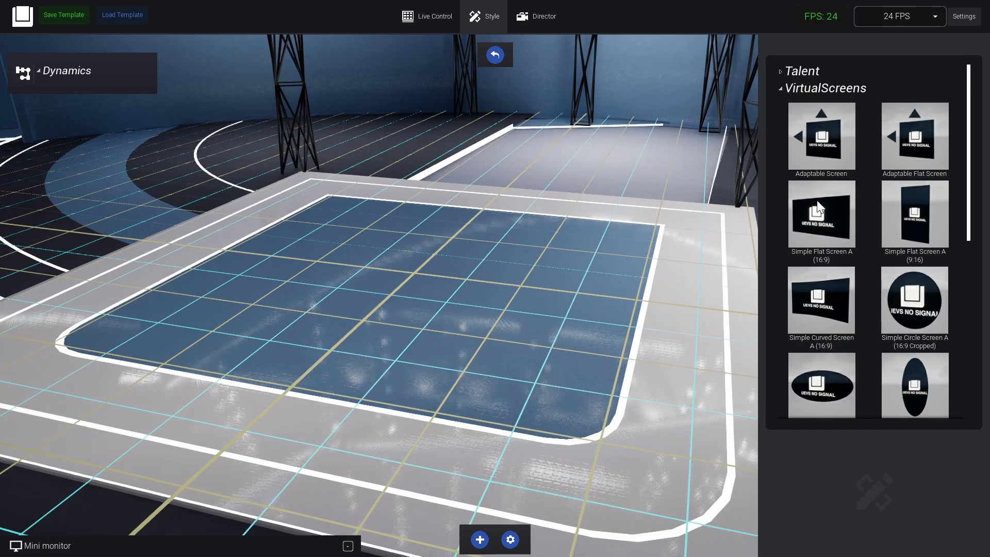
Place a Simple Curved Screen A (16:9) along the back edge of the blue stage floor and activate rotation for it.
drag(821, 302, 591, 168)
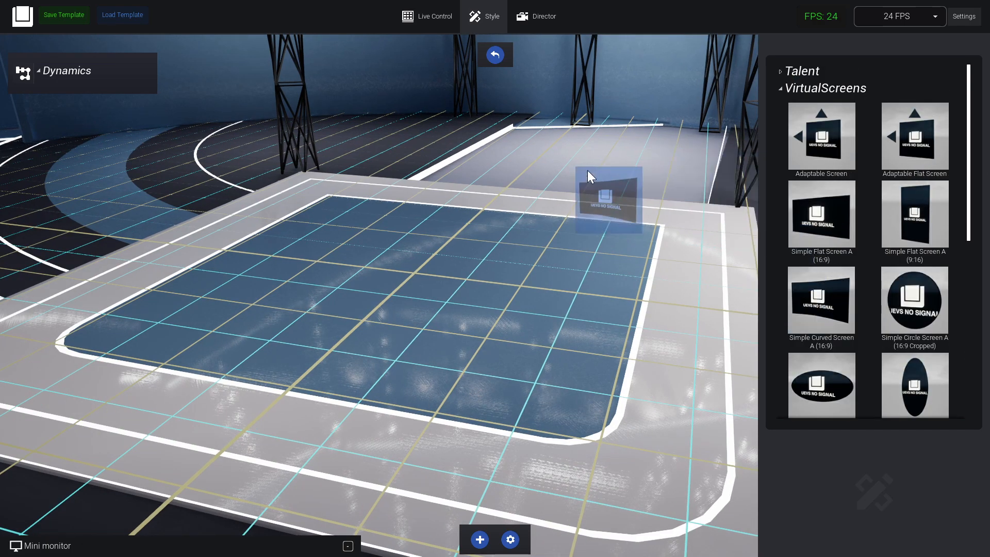
drag(495, 241, 497, 246)
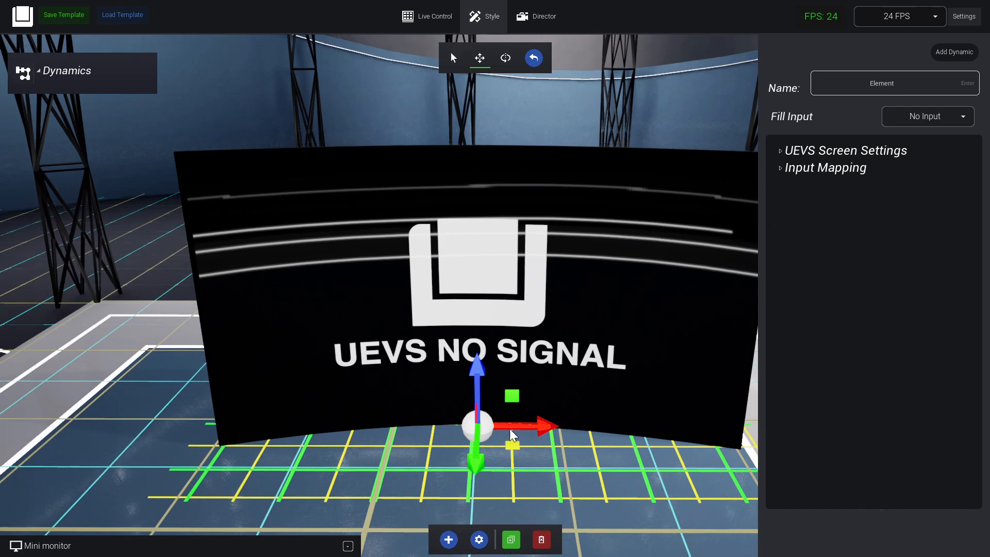
drag(510, 429, 548, 86)
click(505, 59)
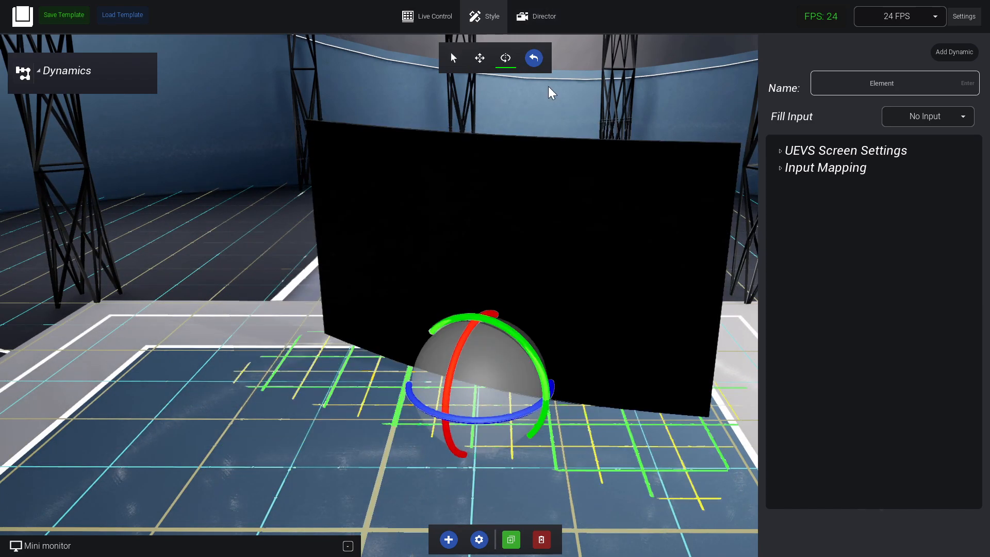
right_drag(555, 154, 655, 172)
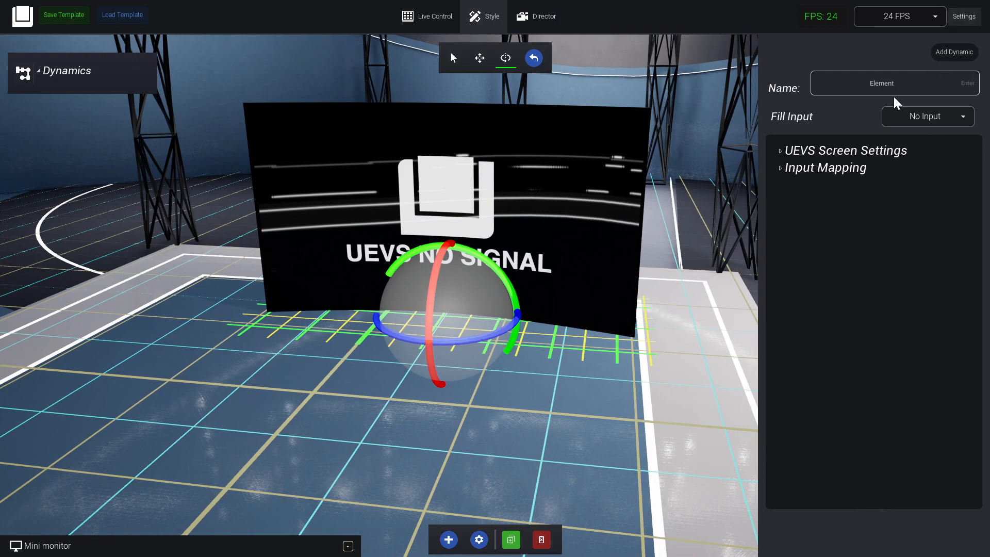
right_drag(662, 119, 627, 152)
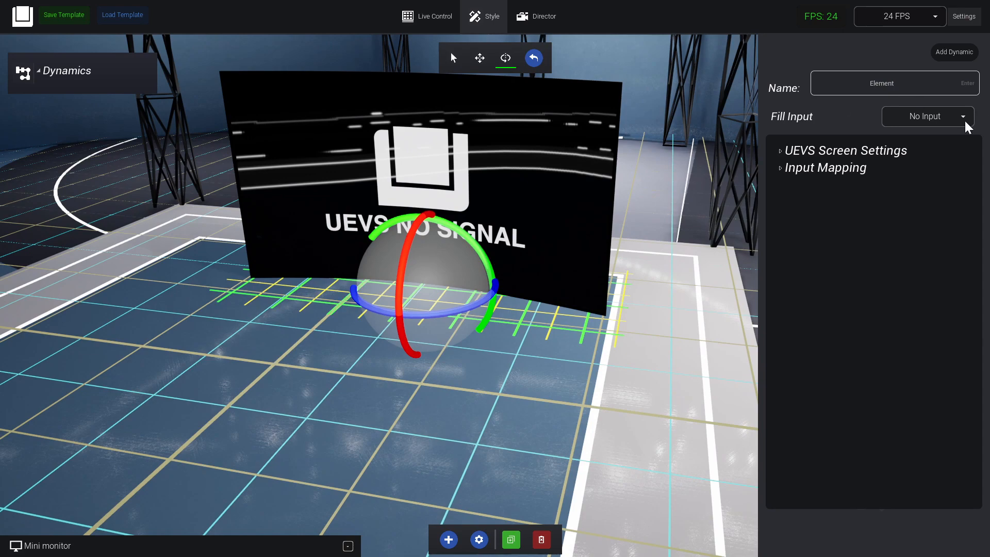
Expand the mini monitor and switch its source to PGM_Out and finally to Media Input 2.
click(348, 547)
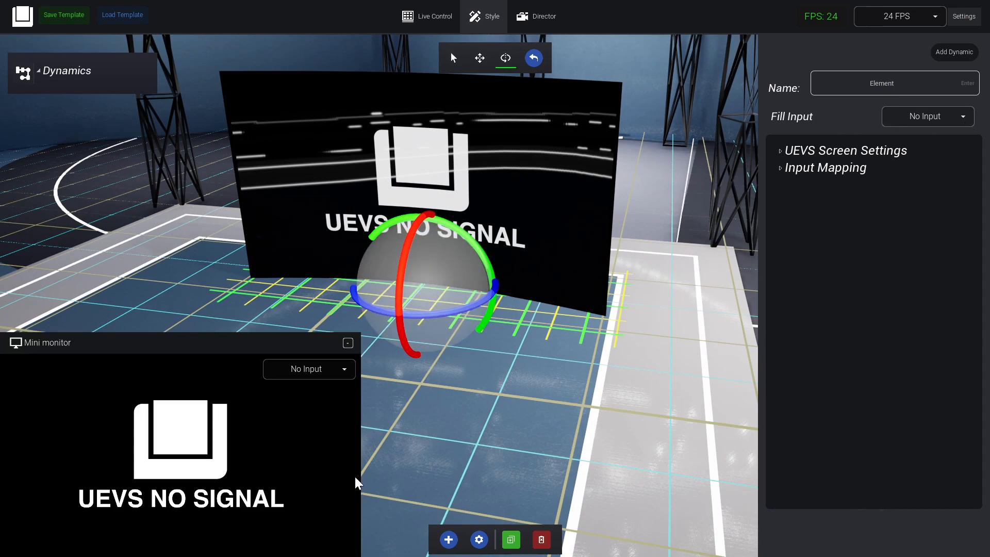
click(308, 368)
click(324, 393)
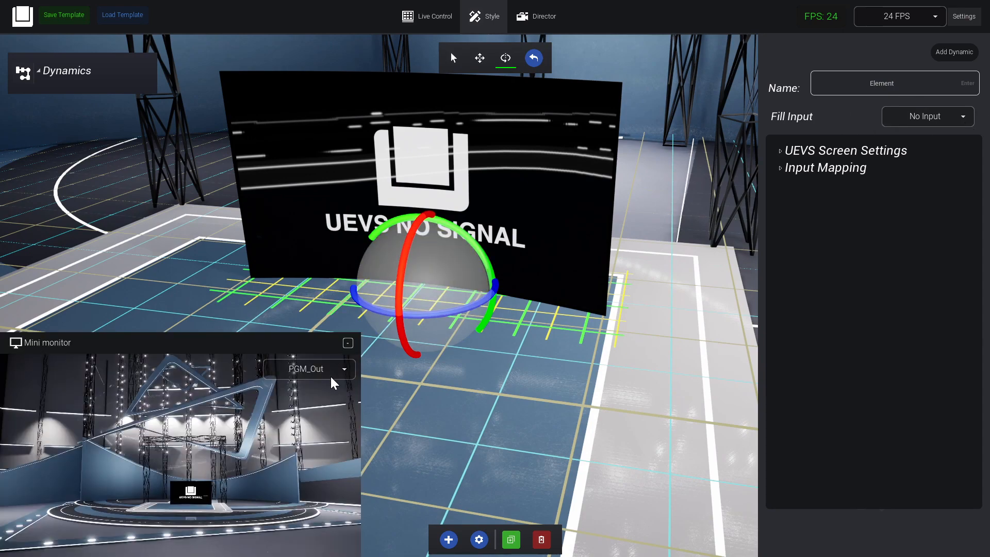
click(327, 415)
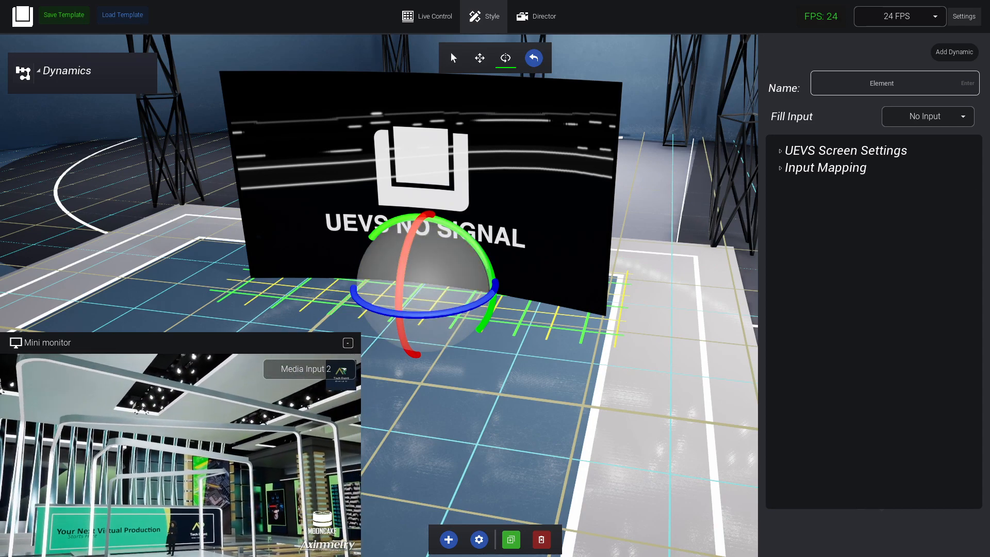
Set the curved screen's fill input to Media Input 2 and return to selection mode.
click(933, 123)
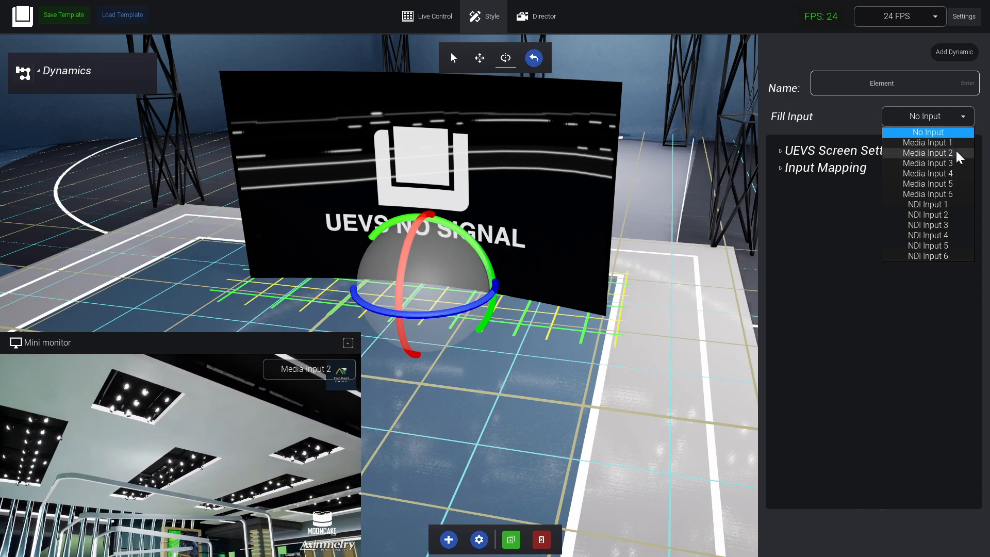
click(935, 156)
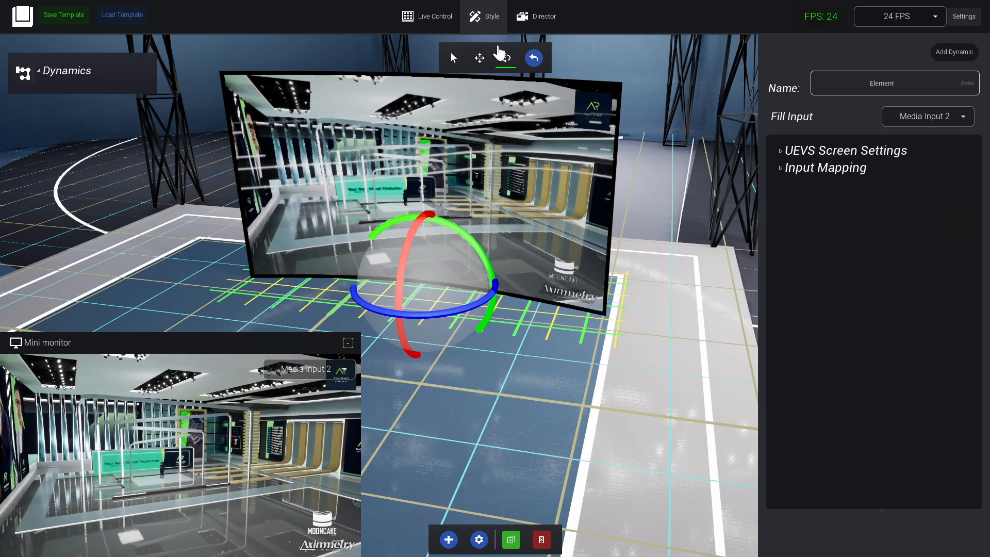
click(454, 58)
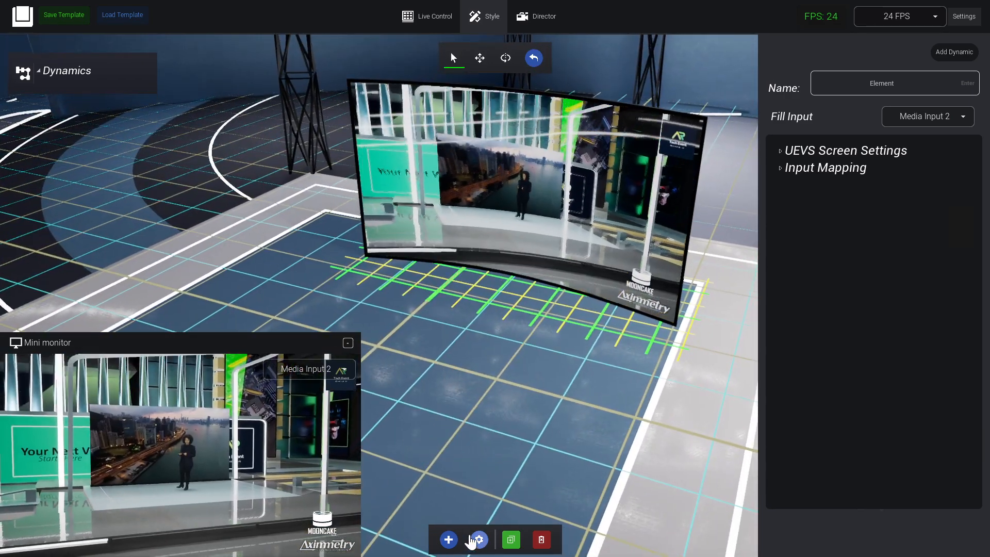
Duplicate the curved screen, move the copy to the left of the original and rotate it to continue the curve.
click(511, 542)
click(550, 210)
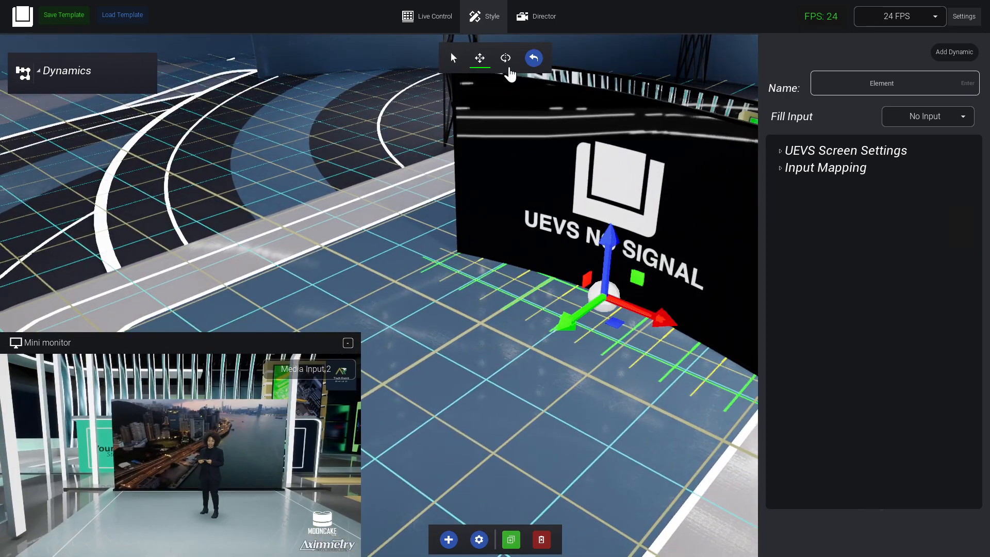
drag(614, 323, 383, 218)
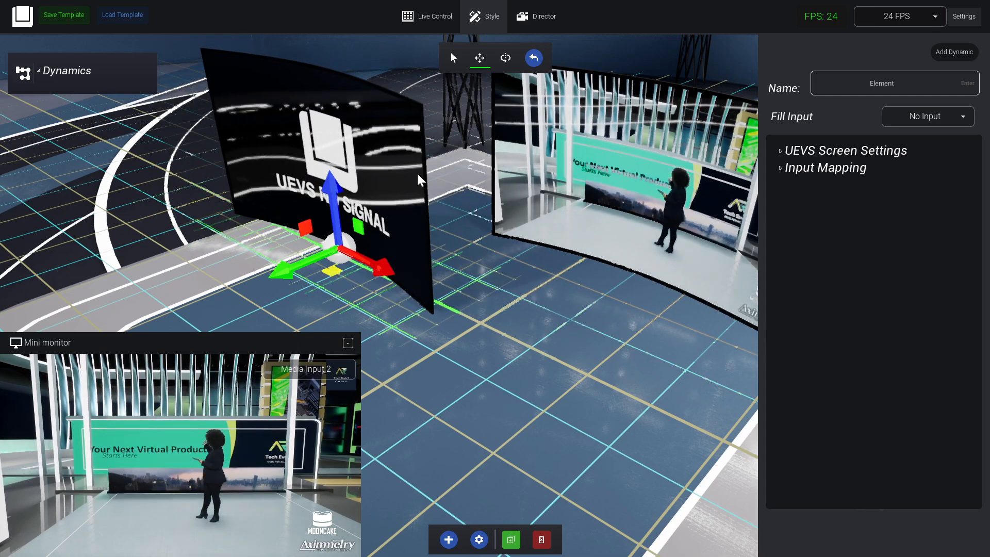
click(505, 58)
drag(351, 284, 387, 277)
Set the left curved screen's fill input to Media Input 1 after trying Media Input 2.
click(943, 118)
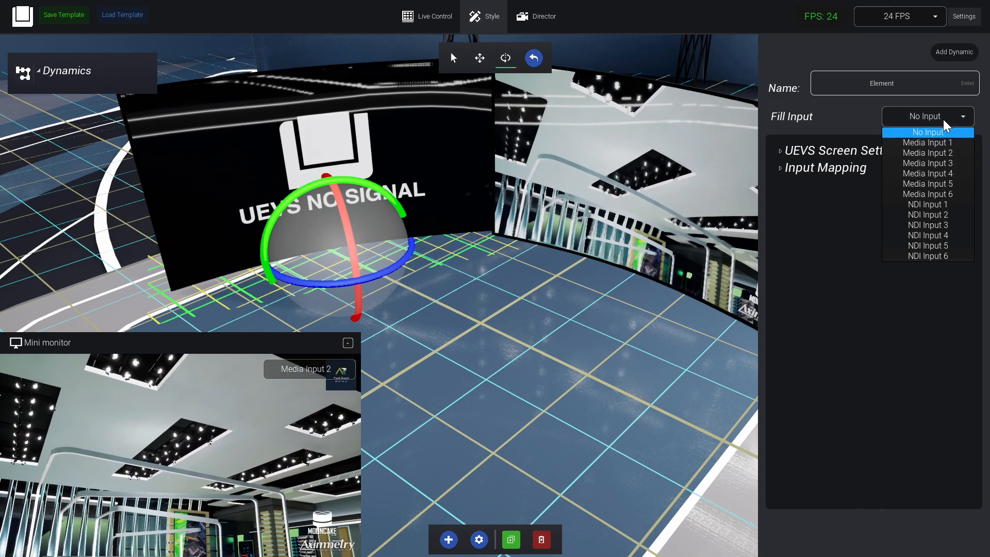
click(945, 150)
right_drag(499, 234, 550, 267)
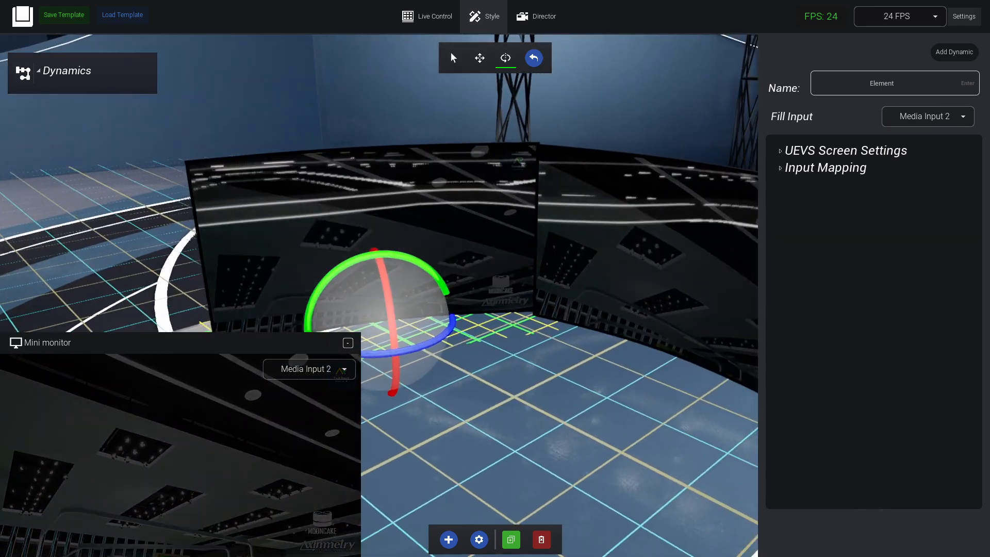
click(943, 117)
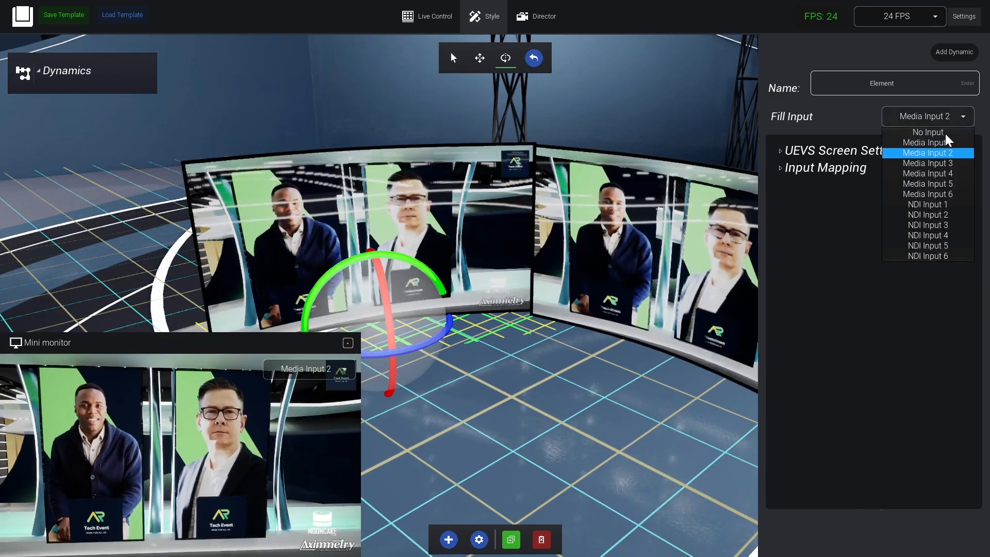
click(943, 151)
click(943, 118)
click(939, 143)
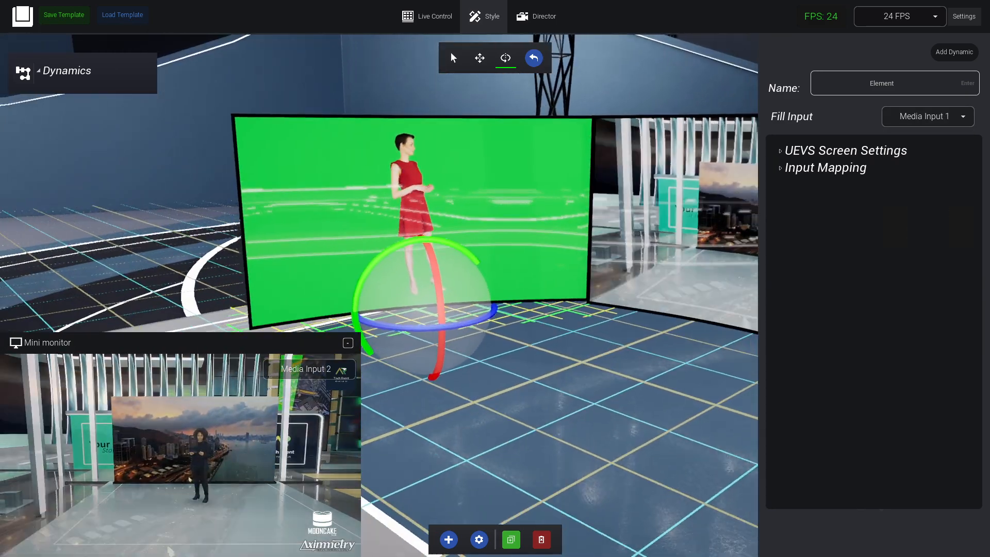
right_drag(547, 263, 351, 311)
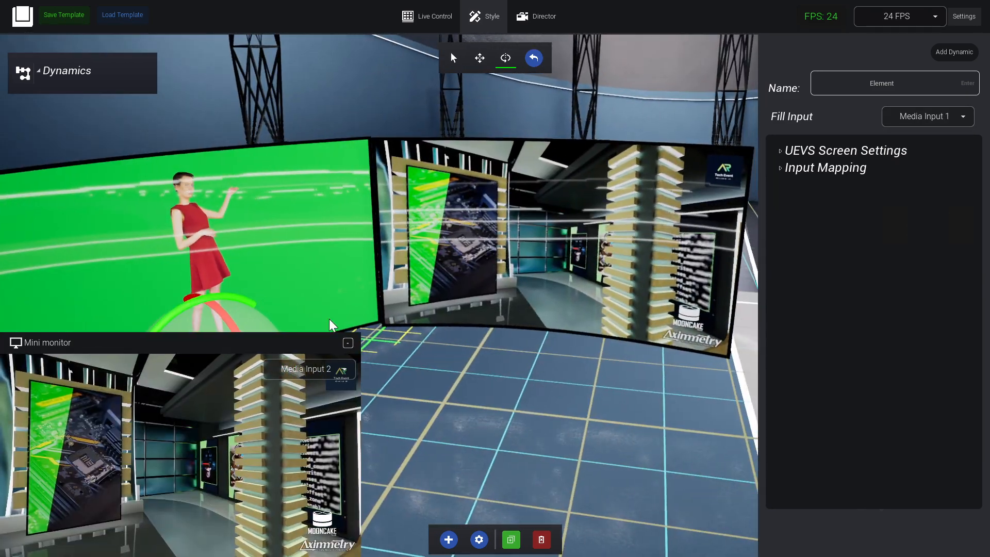
Frame both screens with camera 1 of Layer A in Director mode, and set the Style mode mini monitor to PGM_Out.
click(544, 17)
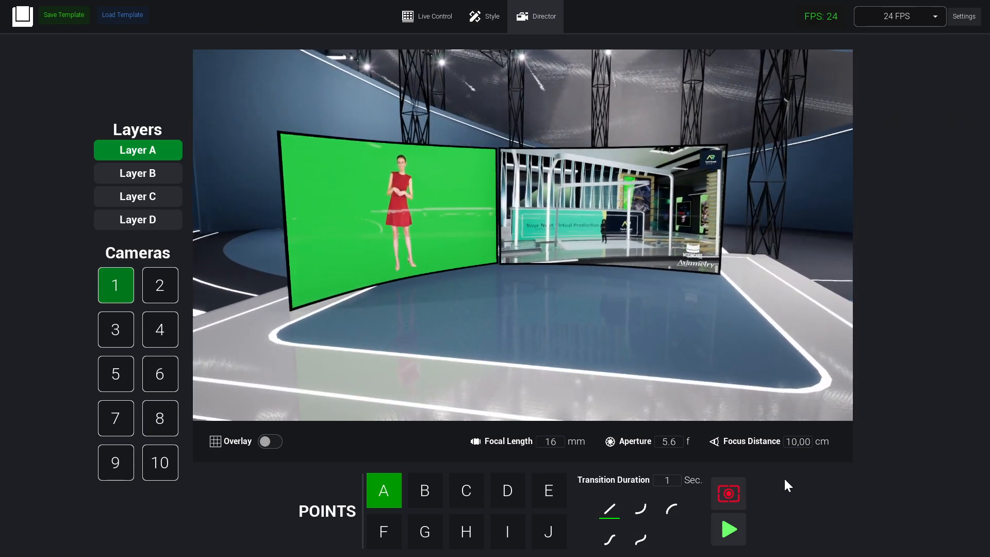
click(490, 18)
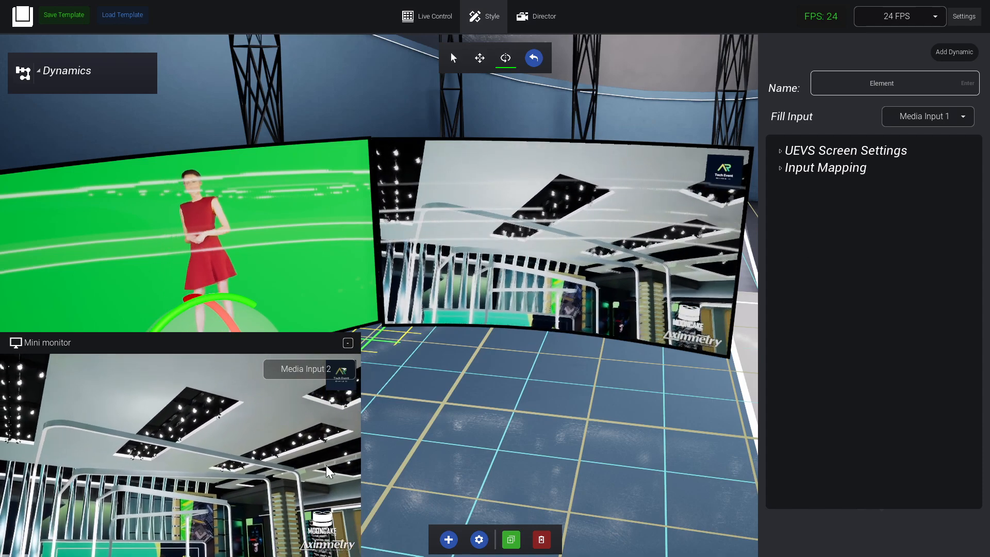
click(318, 370)
click(316, 395)
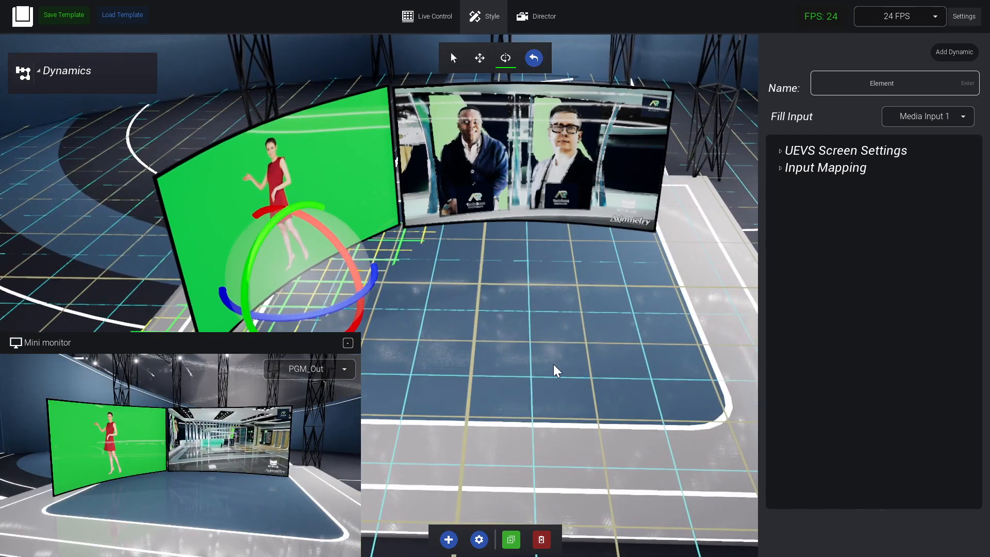
Duplicate the left screen, move the copy to the right of the center screen and rotate it inward to mirror the left one.
click(510, 536)
key(w)
drag(312, 261, 681, 238)
key(e)
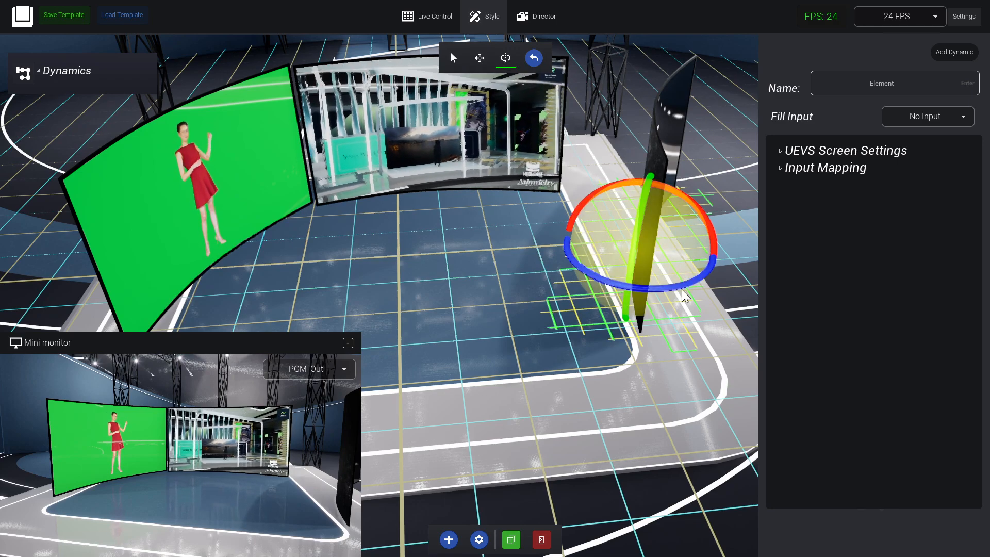
drag(683, 285, 614, 265)
click(481, 60)
right_drag(618, 328, 938, 21)
Set the right curved screen's fill input to Media Input 1.
click(925, 121)
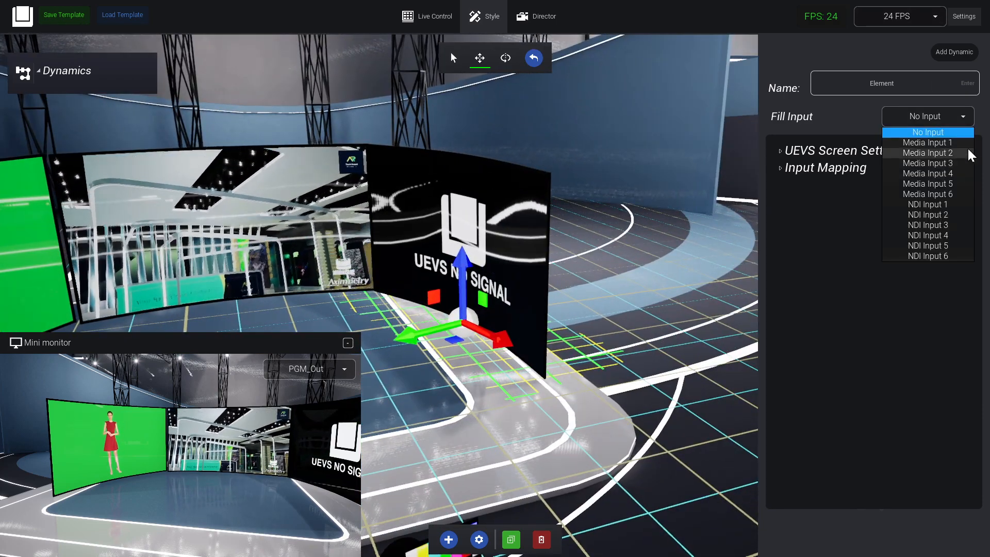
click(927, 142)
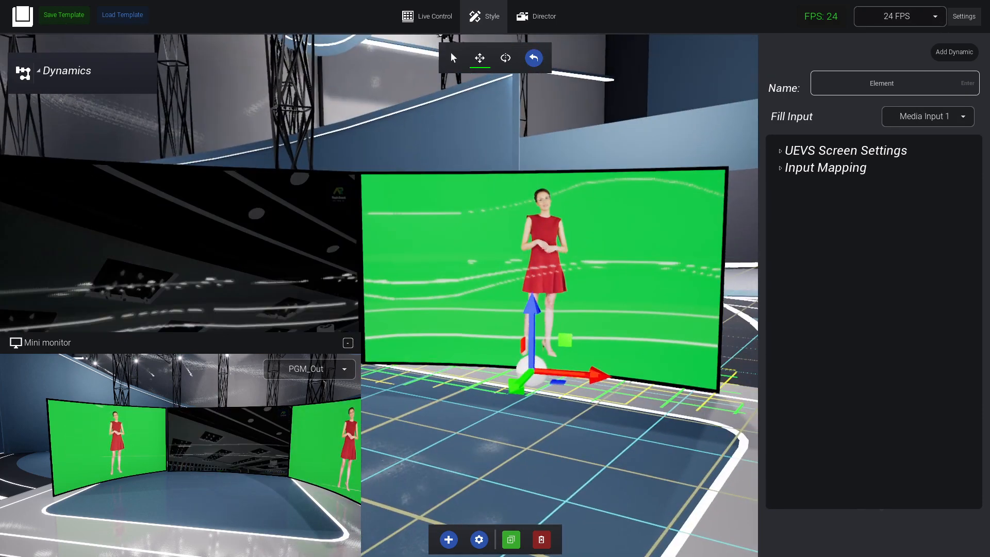
right_drag(619, 258, 567, 289)
right_drag(464, 315, 529, 300)
Select the center screen and set its Screen Scale to 1.35 in the UEVS Screen Settings.
click(870, 156)
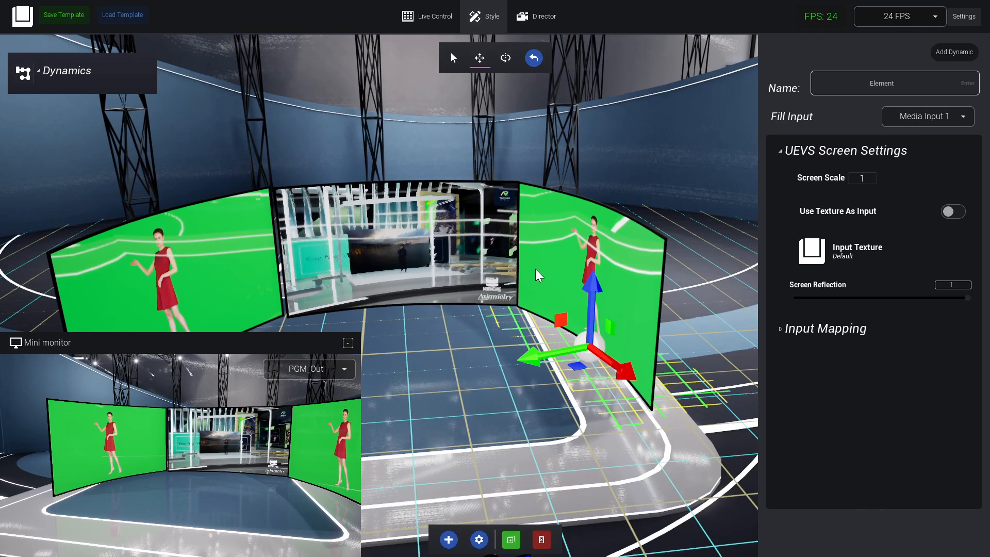
right_drag(542, 264, 497, 263)
click(497, 263)
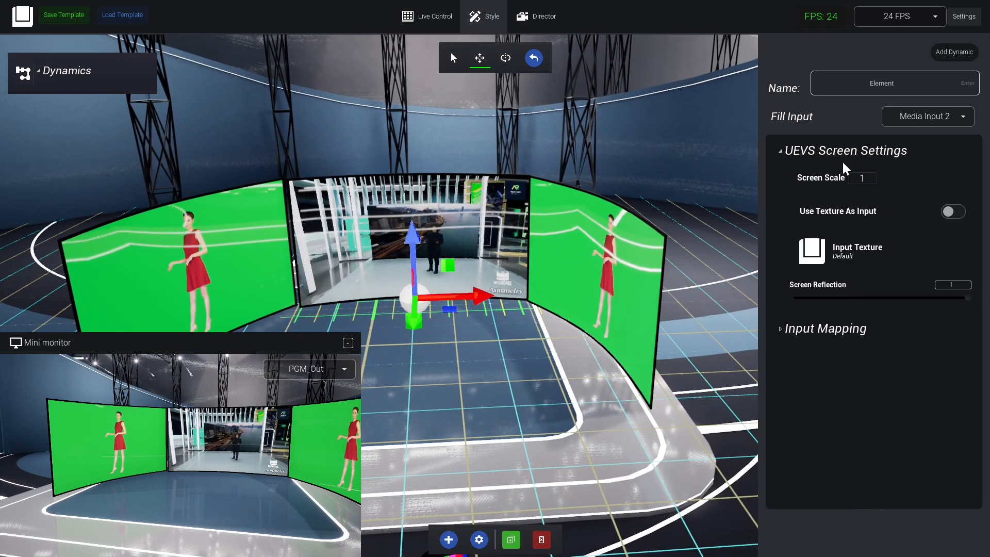
drag(817, 179, 781, 195)
right_drag(710, 203, 758, 194)
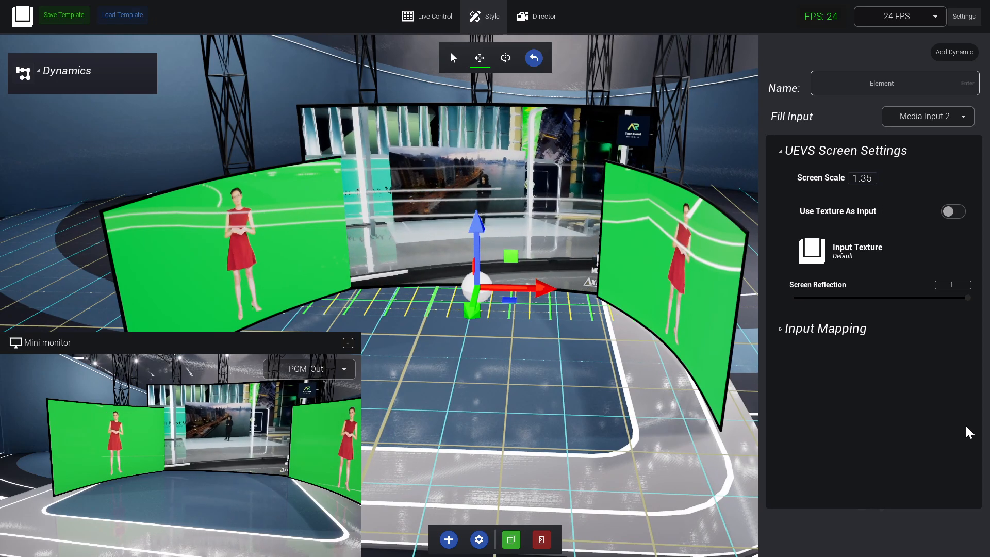
Enable Use Texture As Input on the center screen, load WideBack.PNG as a texture named Screen BG and apply it.
click(954, 212)
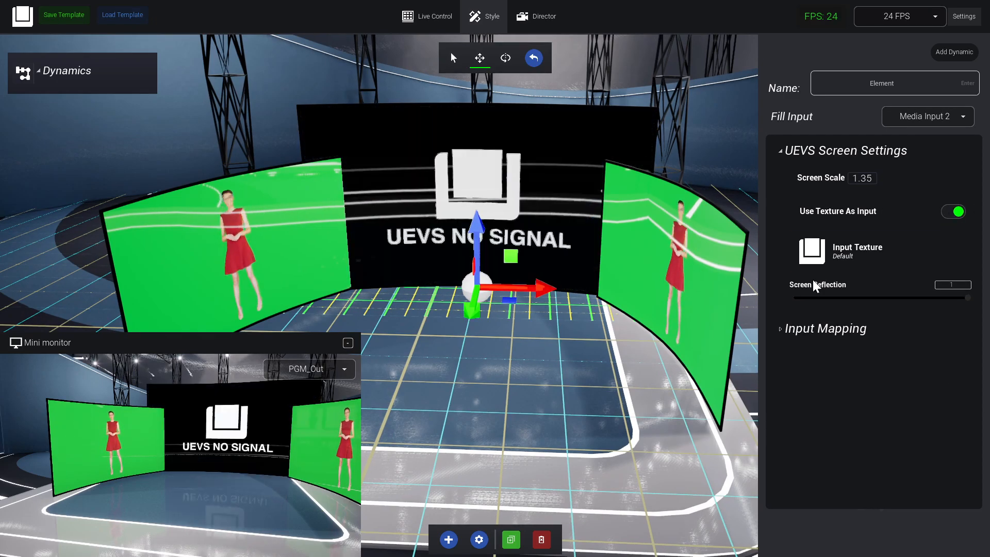
right_drag(689, 378, 743, 227)
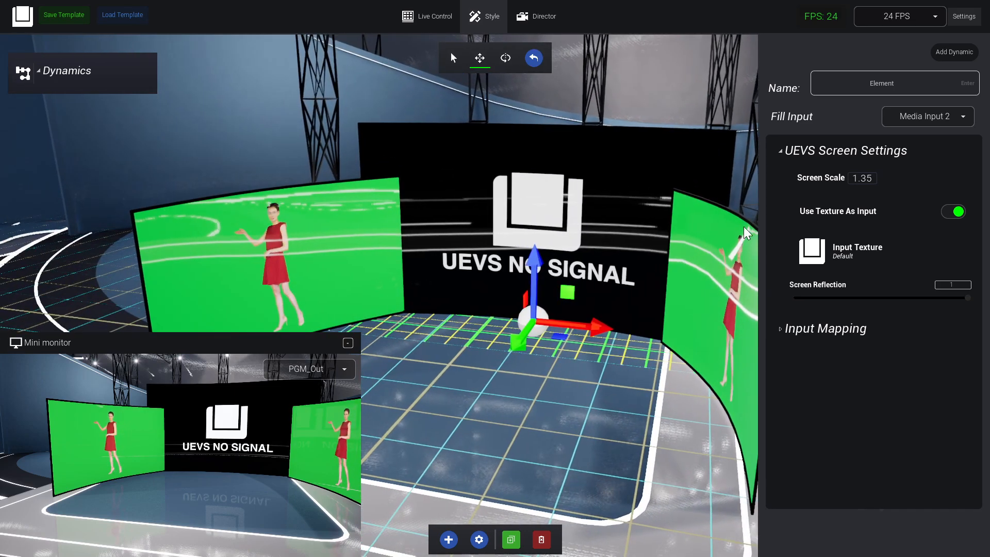
click(862, 262)
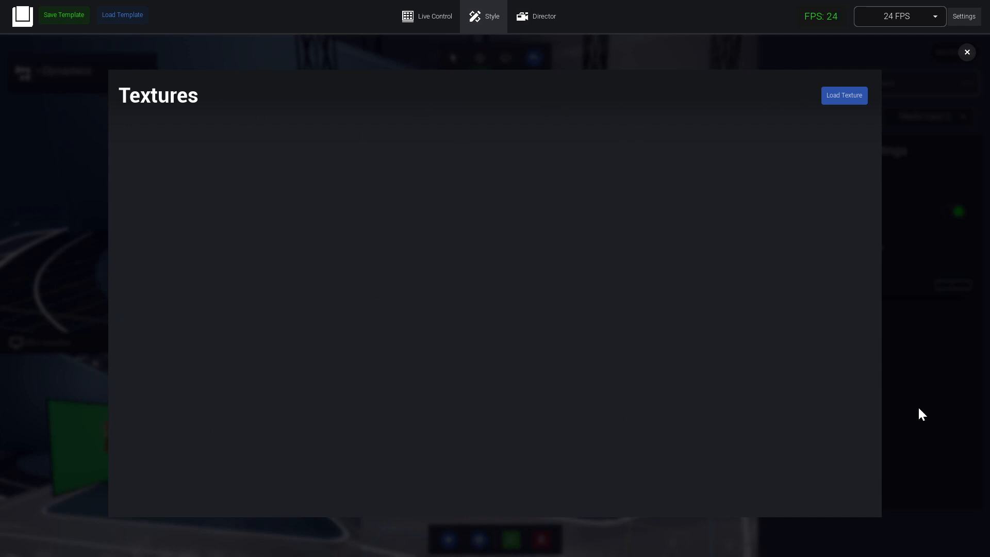
click(853, 101)
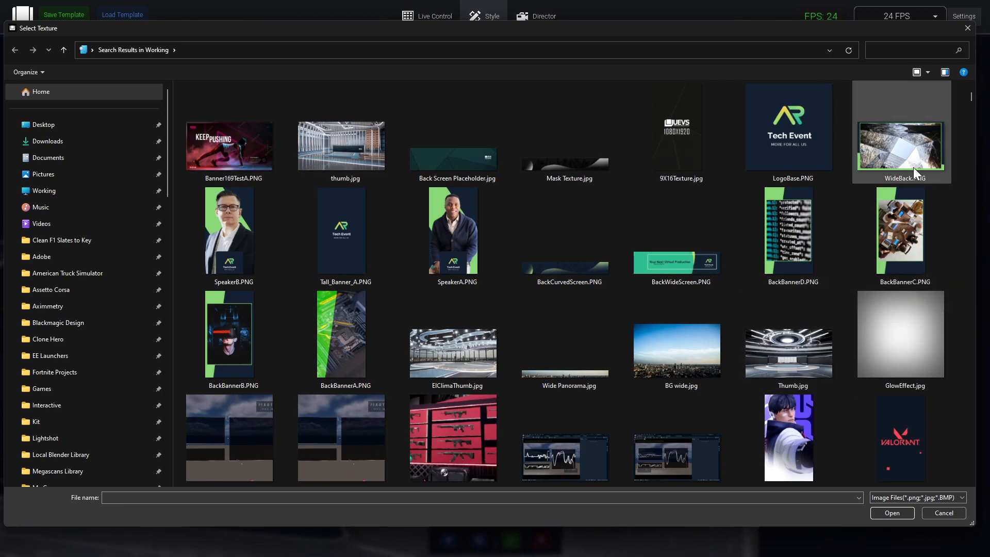
double_click(908, 154)
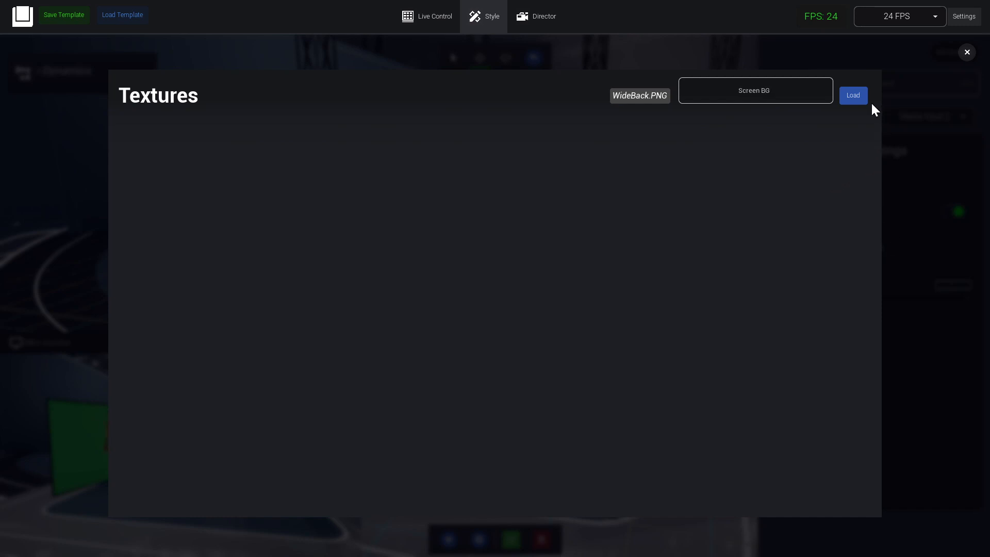
click(853, 96)
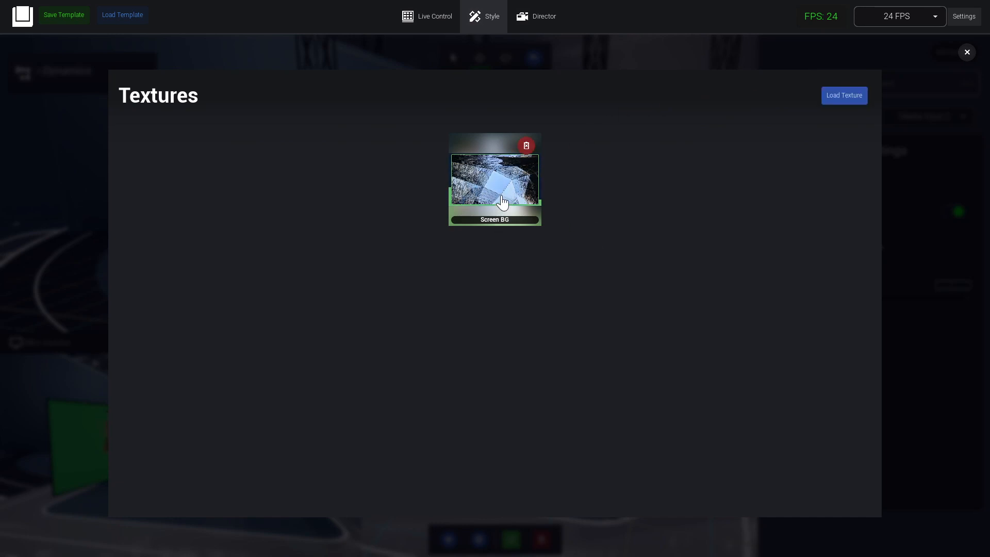
click(503, 203)
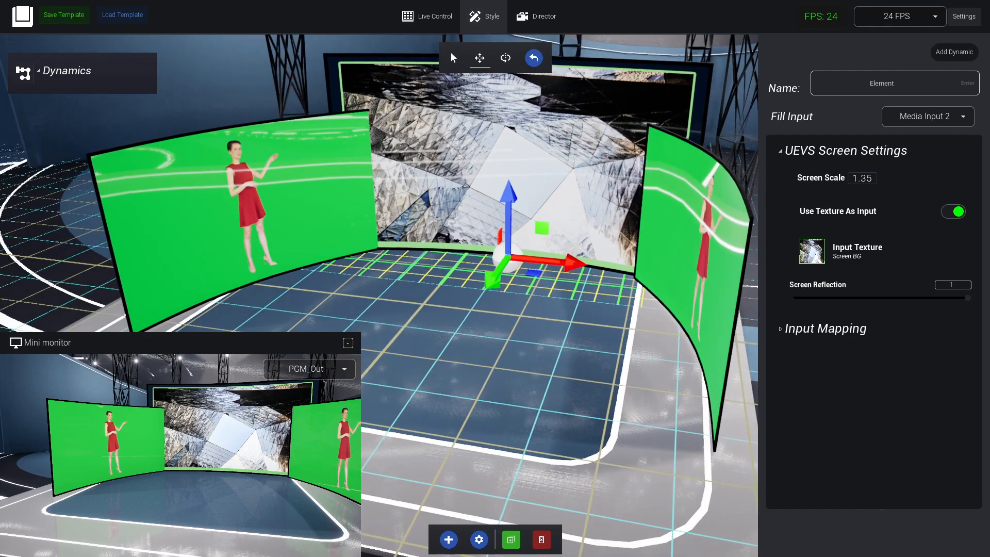
Move the left curved screen slightly outward from the center screen and use the Screen BG texture as its input.
click(268, 206)
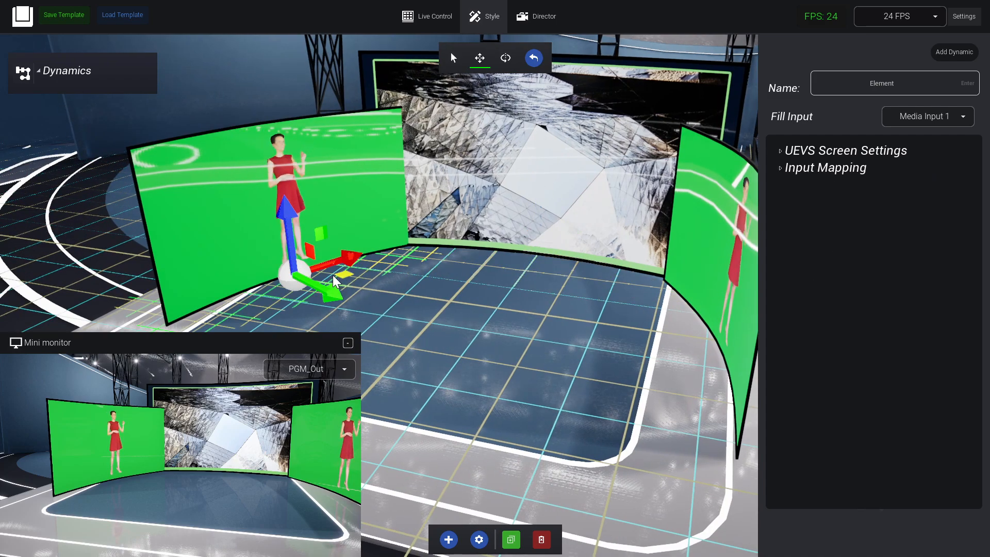
drag(333, 278, 296, 276)
click(868, 150)
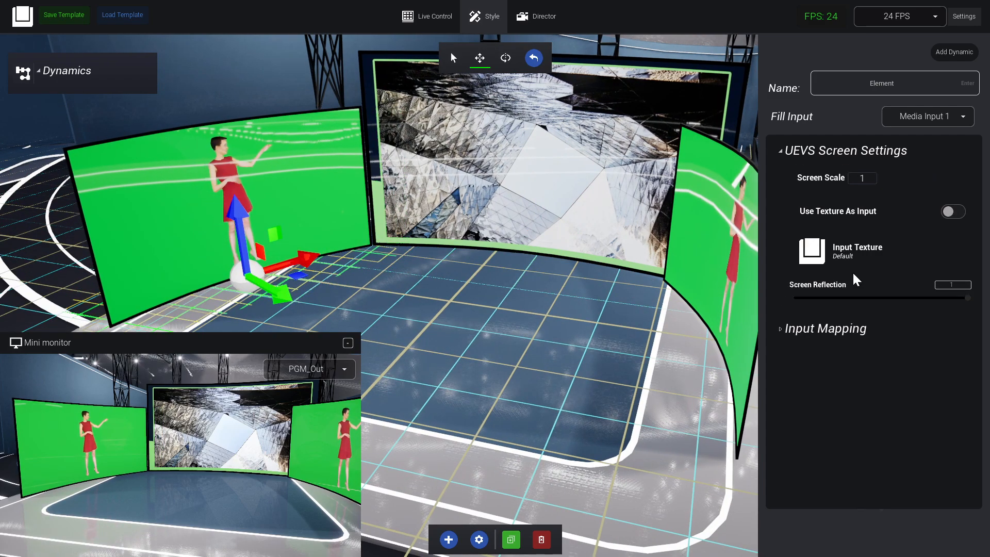
click(851, 258)
click(490, 205)
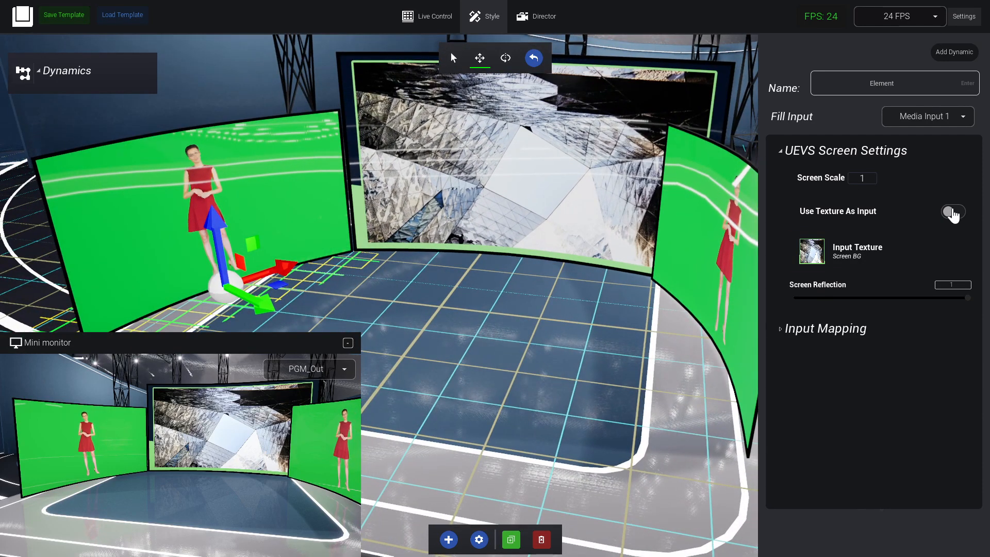
click(953, 213)
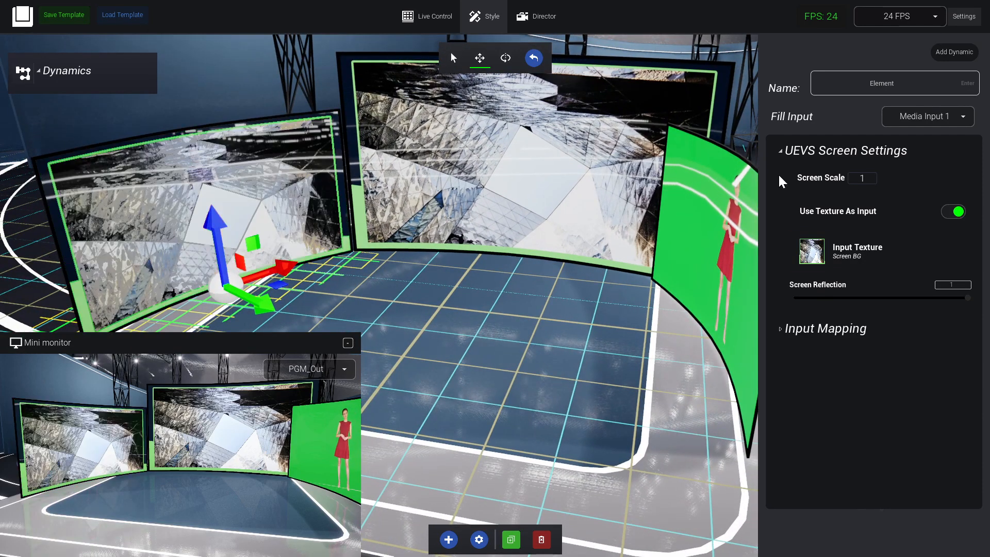
Use the Screen BG texture as the right curved screen's input and move that screen outward from the center screen.
click(669, 227)
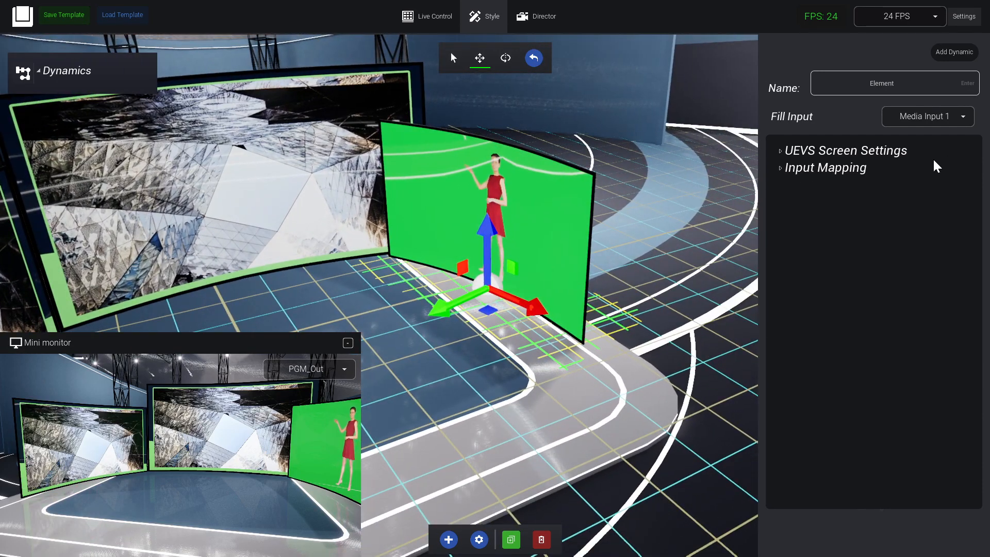
click(953, 212)
click(812, 250)
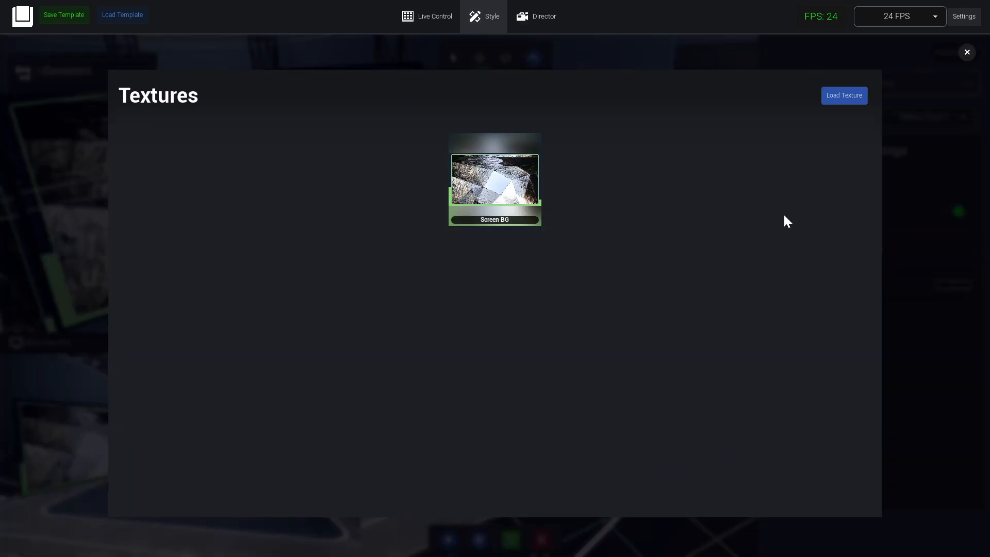
click(496, 195)
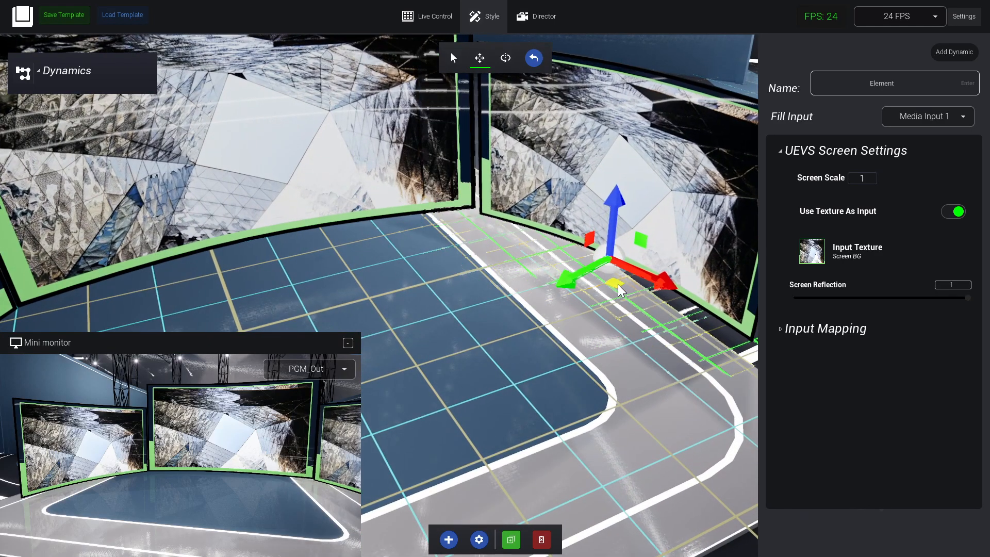
drag(618, 284, 614, 279)
right_drag(617, 344, 469, 168)
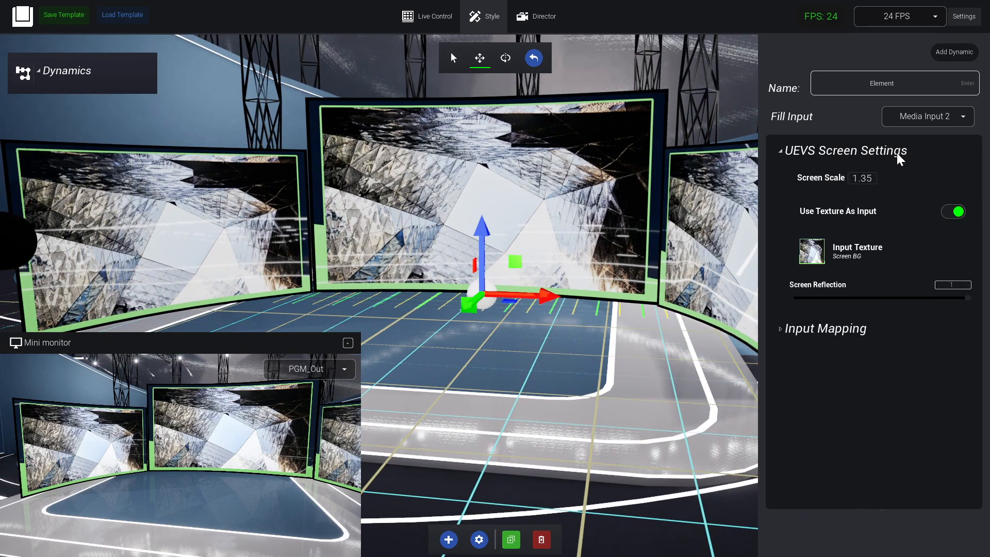
Turn off Use Texture As Input for the center screen and reframe camera 1 in Director mode to show all three screens.
click(953, 213)
right_drag(608, 217, 672, 168)
click(538, 16)
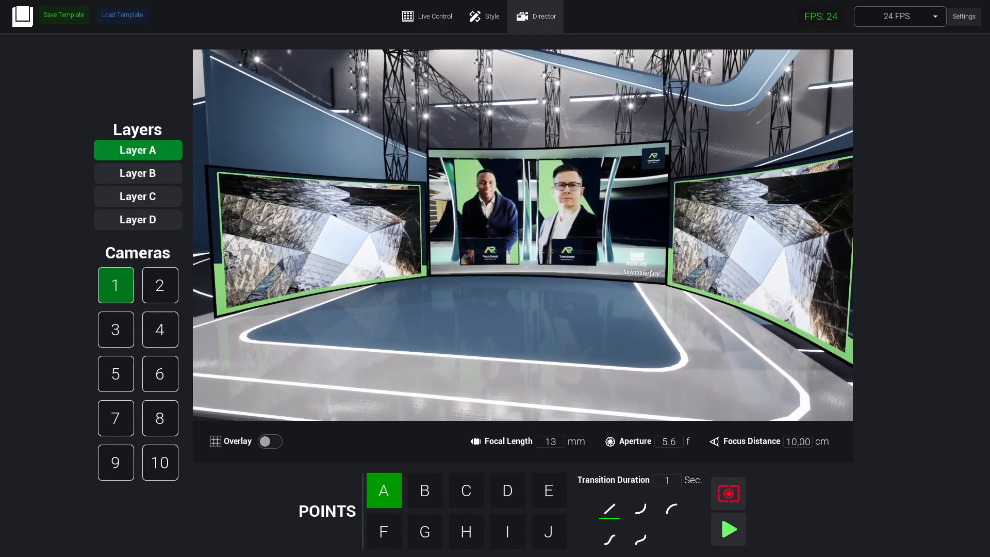
click(480, 20)
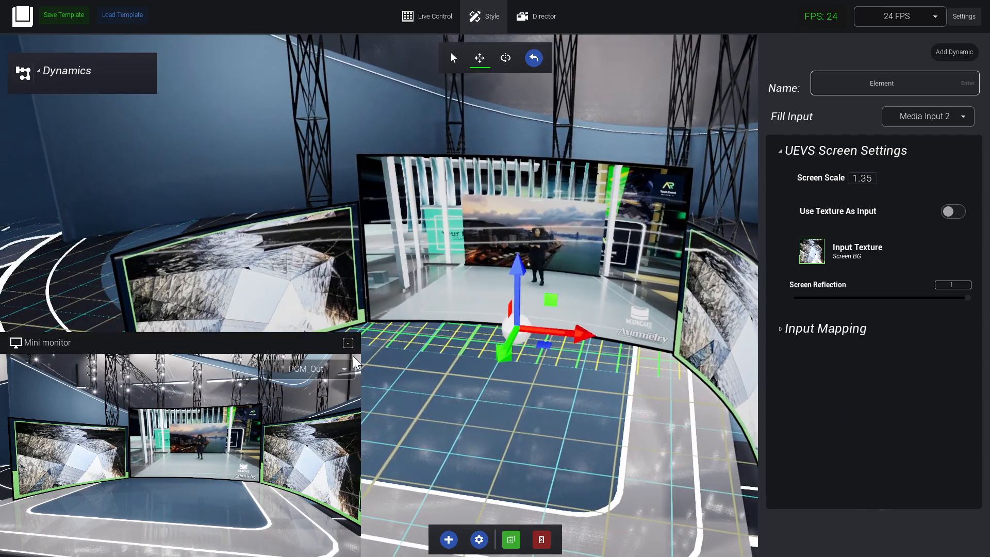
Set the center screen's Screen Reflection to 0.
mouse_move(457, 329)
right_down()
mouse_move(490, 343)
mouse_move(448, 335)
mouse_move(457, 329)
right_up()
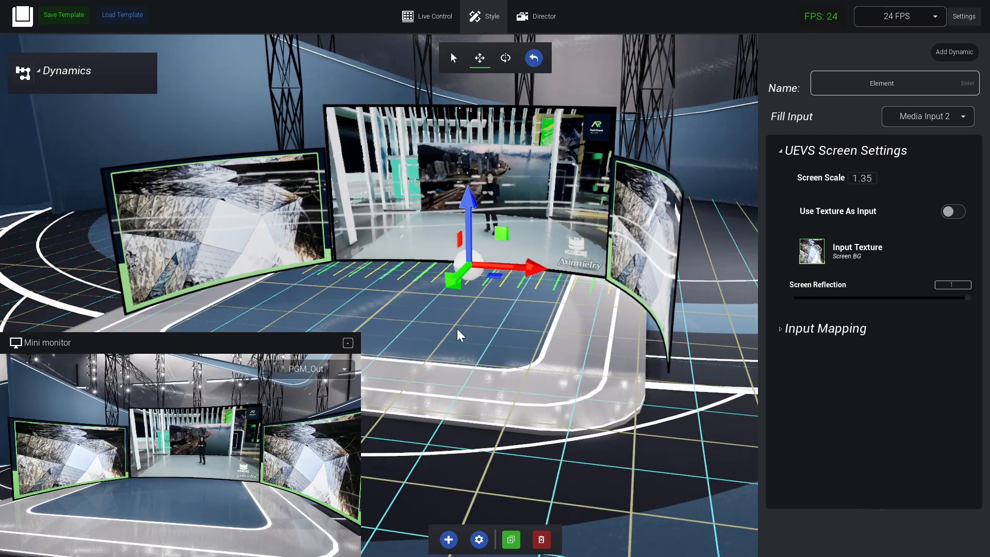
mouse_move(533, 215)
right_down()
mouse_move(438, 216)
mouse_move(546, 214)
mouse_move(413, 222)
mouse_move(505, 217)
mouse_move(583, 160)
mouse_move(639, 145)
mouse_move(537, 211)
mouse_move(453, 242)
mouse_move(521, 214)
right_up()
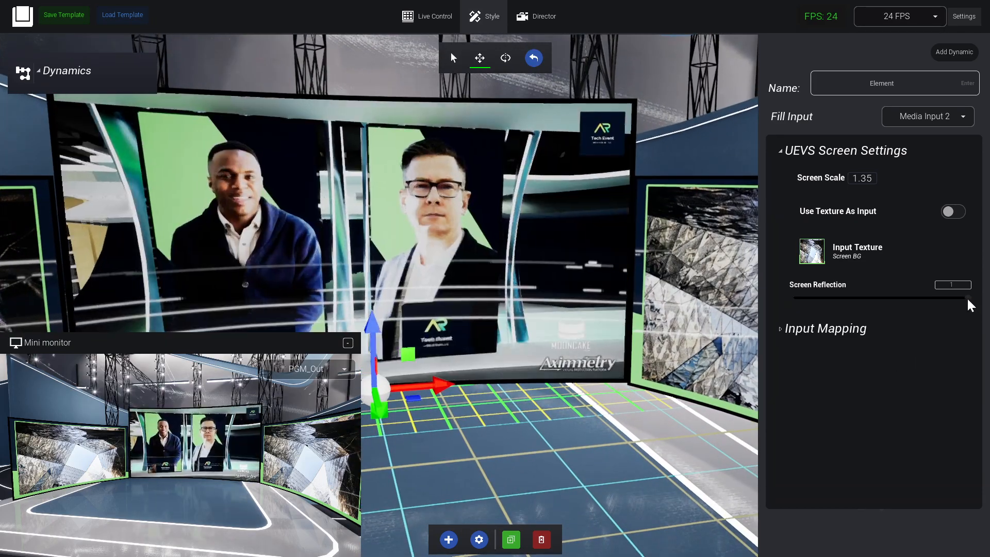
drag(966, 298, 772, 300)
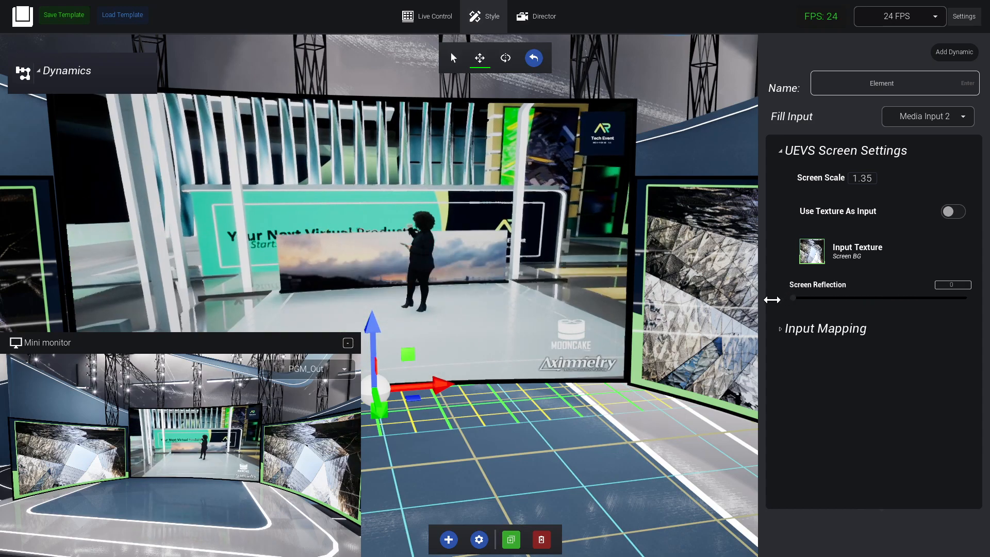
Set the Screen Reflection of the right and left curved screens to 0.
right_drag(517, 316, 616, 299)
click(617, 298)
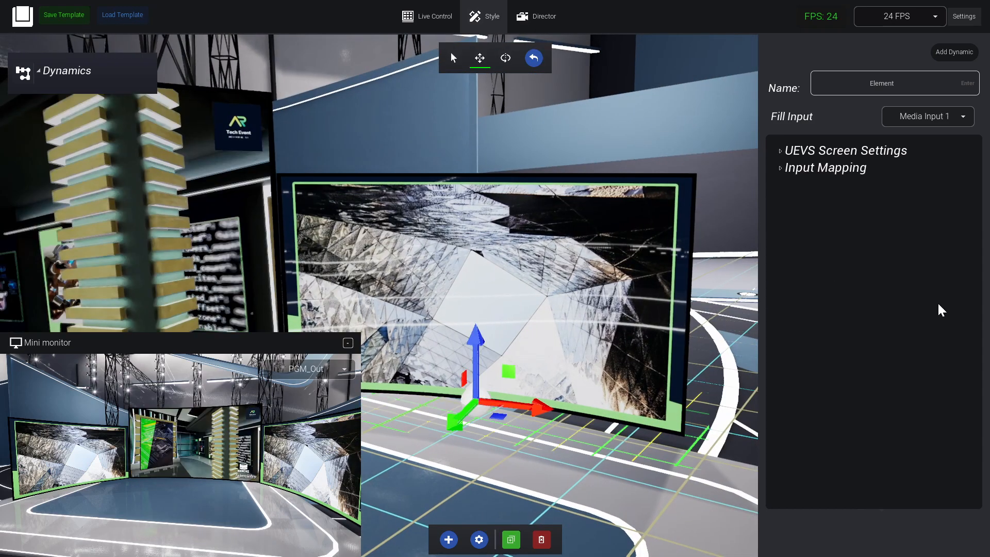
click(852, 155)
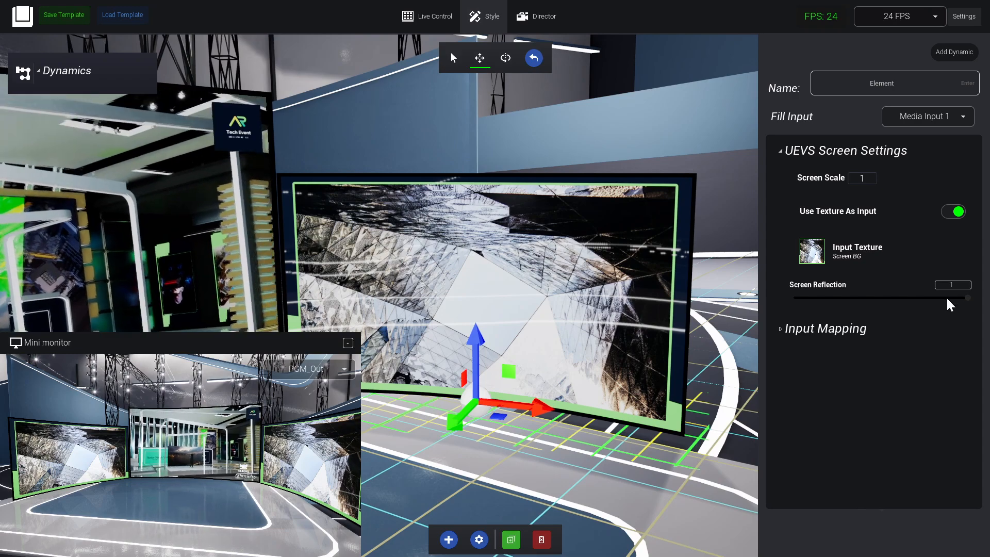
right_drag(609, 278, 371, 263)
click(371, 263)
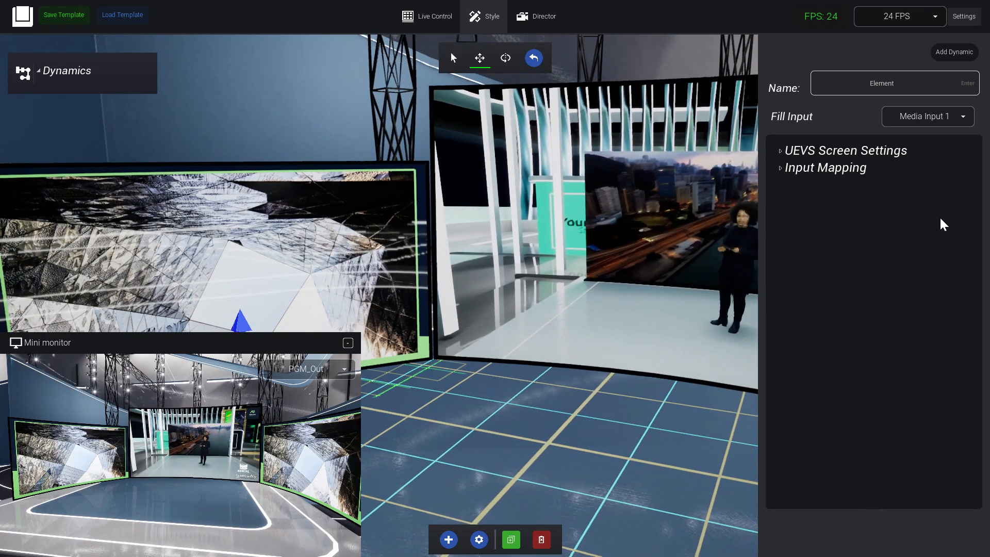
click(879, 151)
drag(774, 295, 764, 294)
right_drag(598, 289, 526, 299)
right_drag(670, 274, 592, 353)
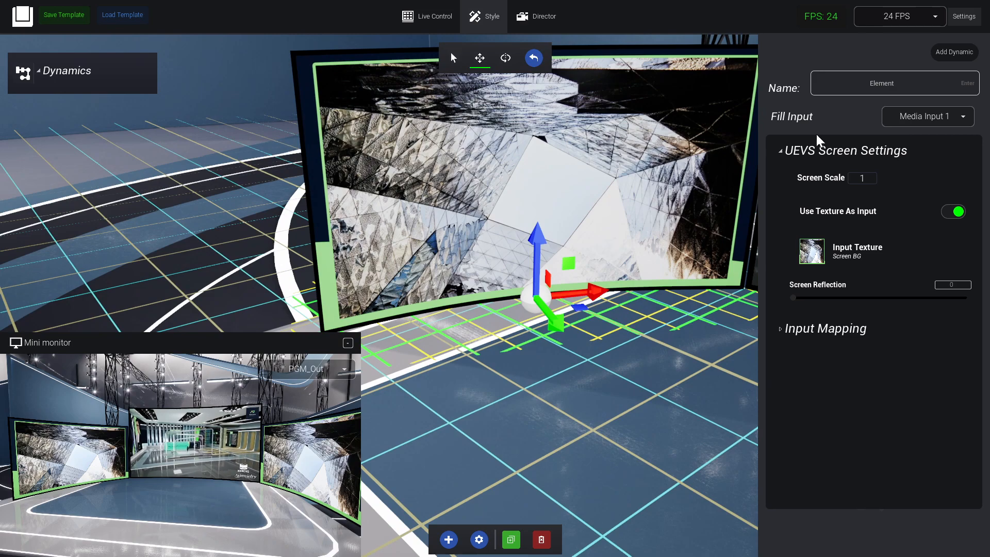
Set the left screen's Input Zoom to 0.292 in its Input Mapping settings.
click(781, 150)
click(782, 168)
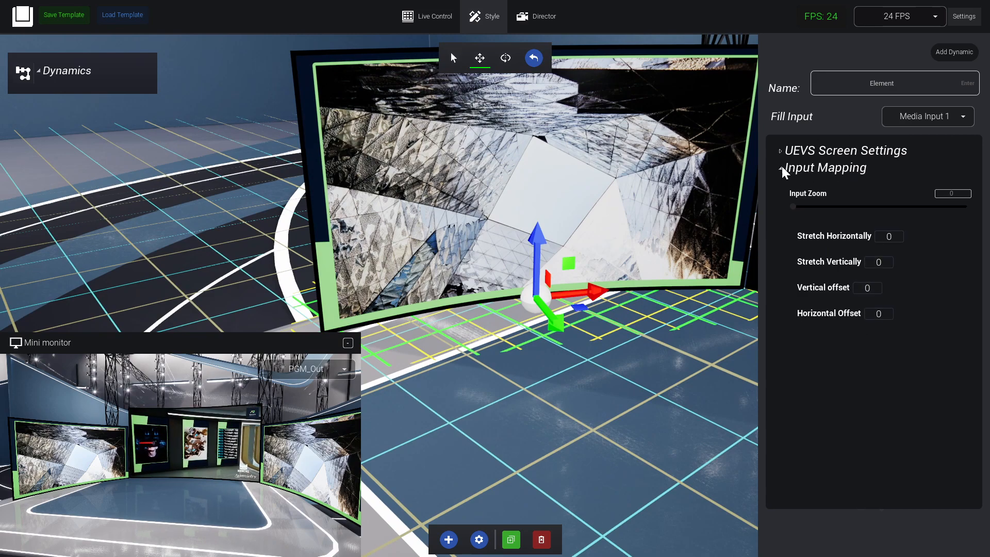
right_drag(567, 402, 598, 356)
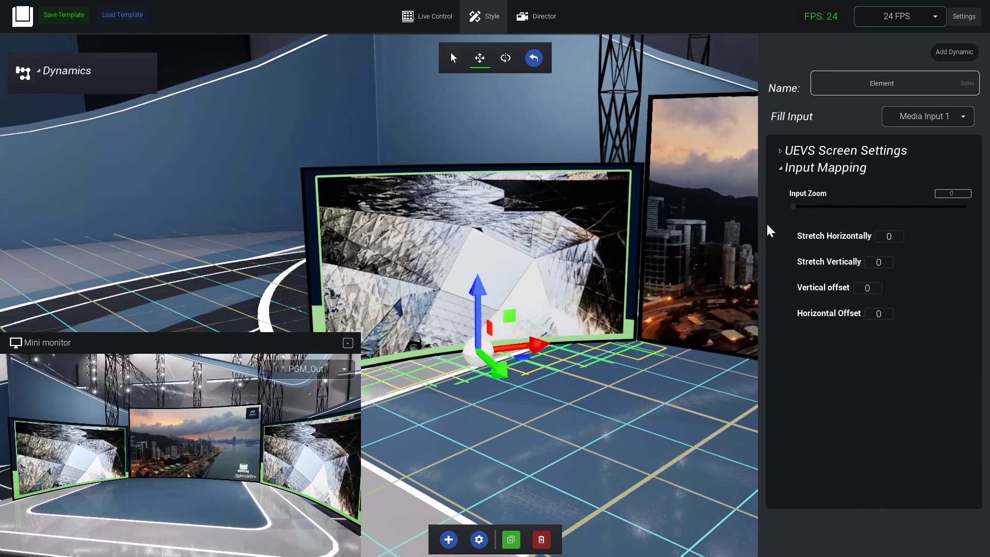
drag(793, 207, 845, 207)
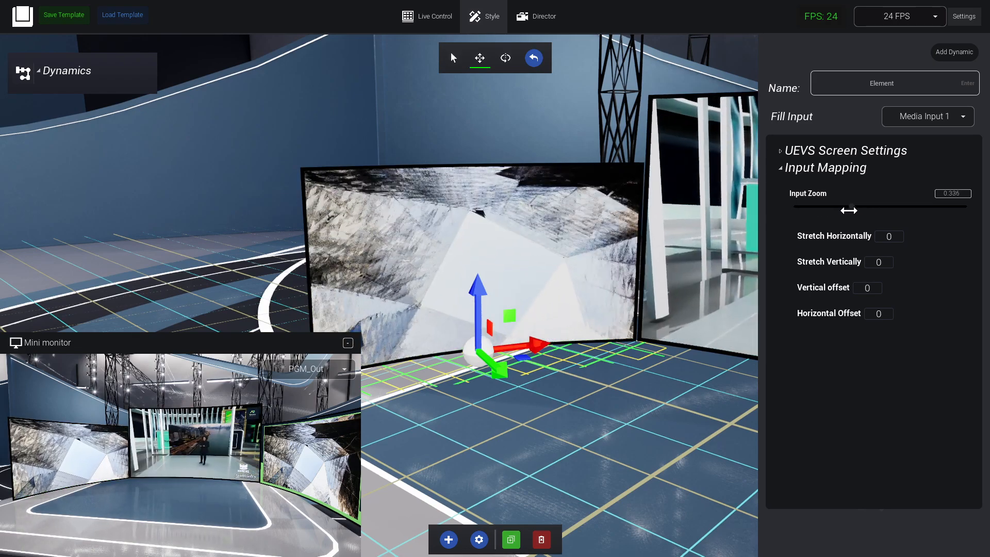
right_drag(483, 329, 660, 330)
right_drag(487, 186, 5, 232)
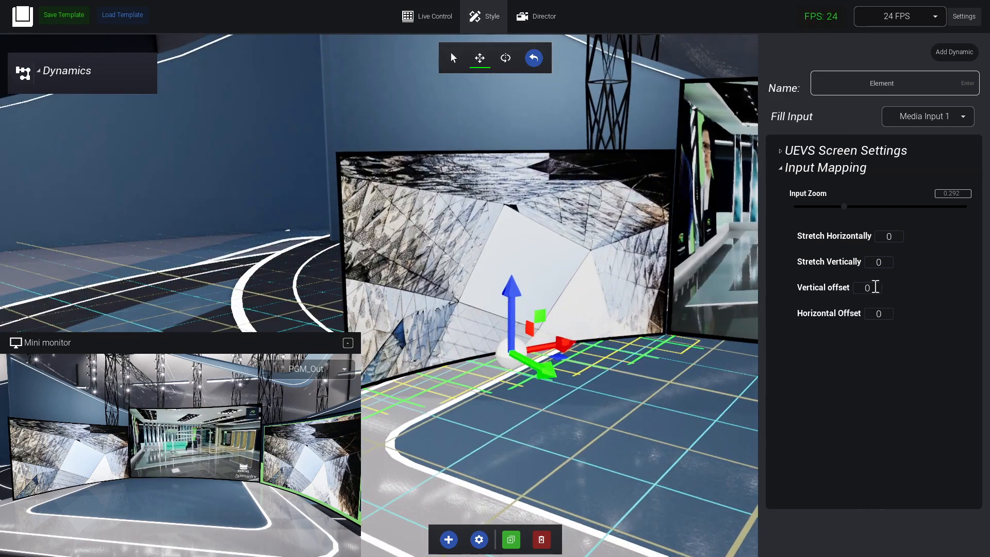
Set the left screen's Stretch Horizontally to 0.21, Stretch Vertically to 0.13, Vertical offset to 0.06, Horizontal Offset to 0.12 and Input Zoom to 0.454.
drag(887, 236, 959, 238)
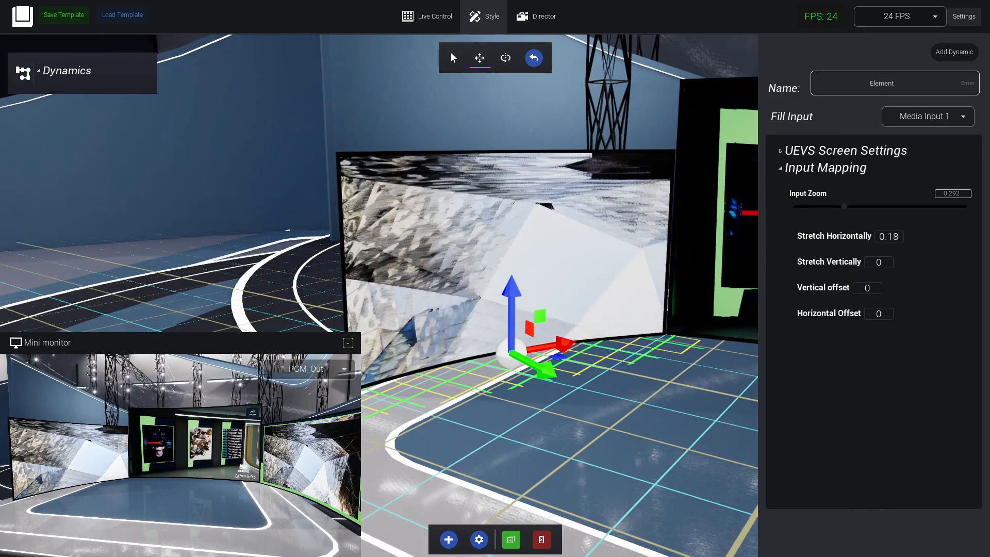
drag(879, 262, 985, 263)
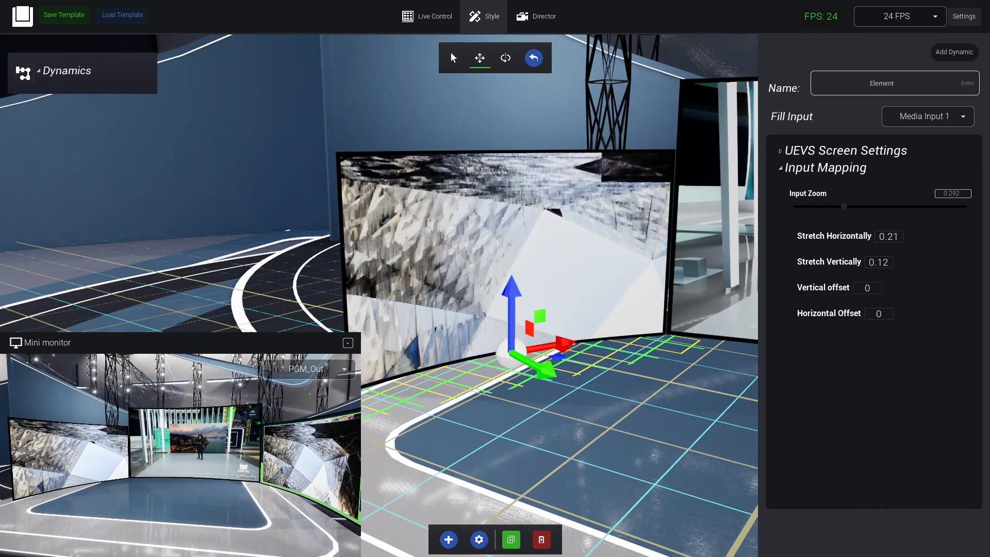
drag(843, 288, 954, 286)
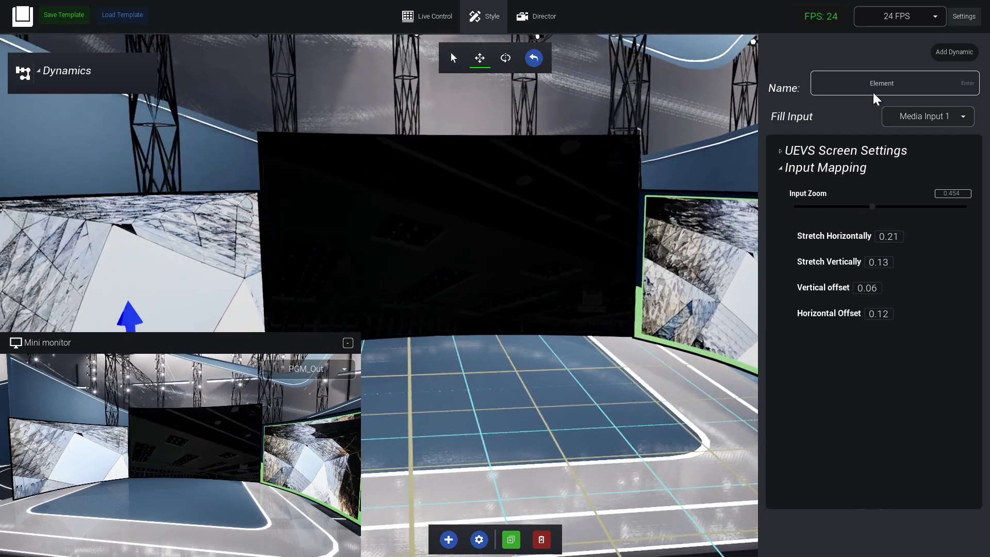
click(820, 168)
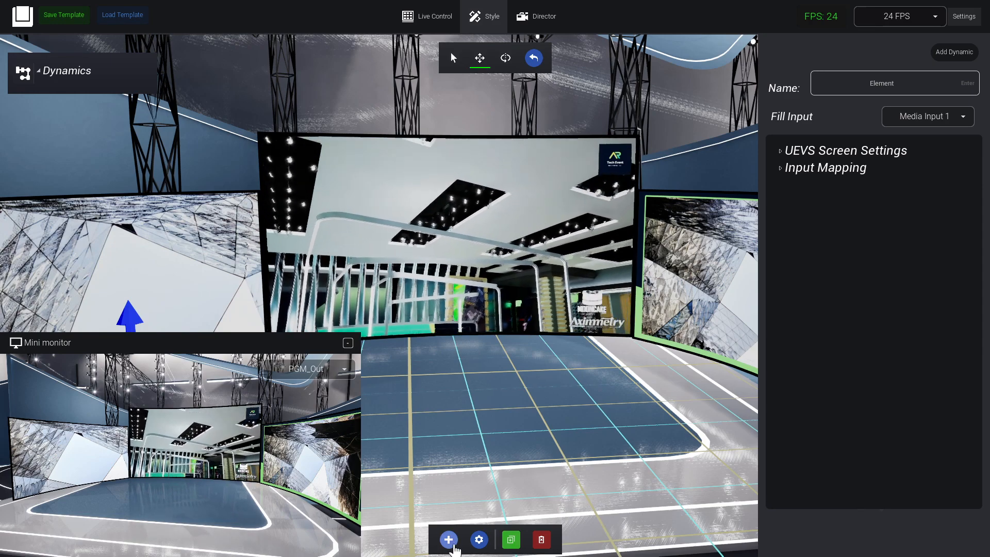
Add a Glowing Flat Screen A (16:9) to the stage floor behind the left curved screen.
click(508, 540)
scroll(909, 358, down, 3)
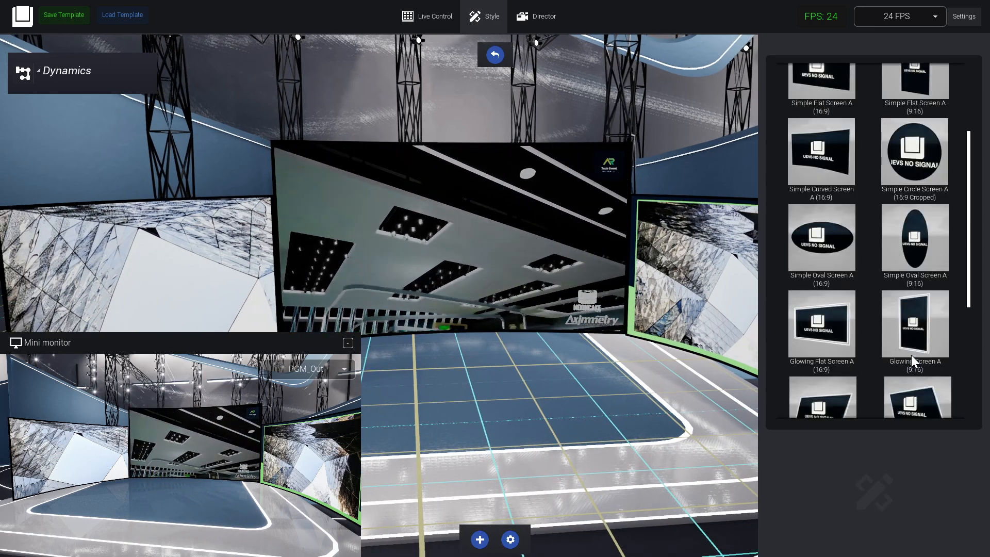
right_drag(593, 288, 465, 297)
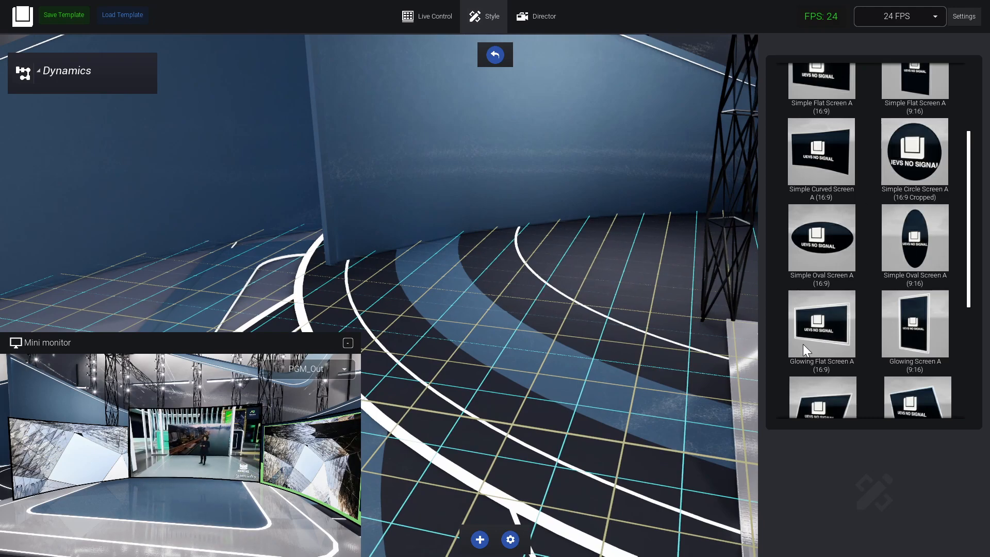
scroll(867, 361, down, 1)
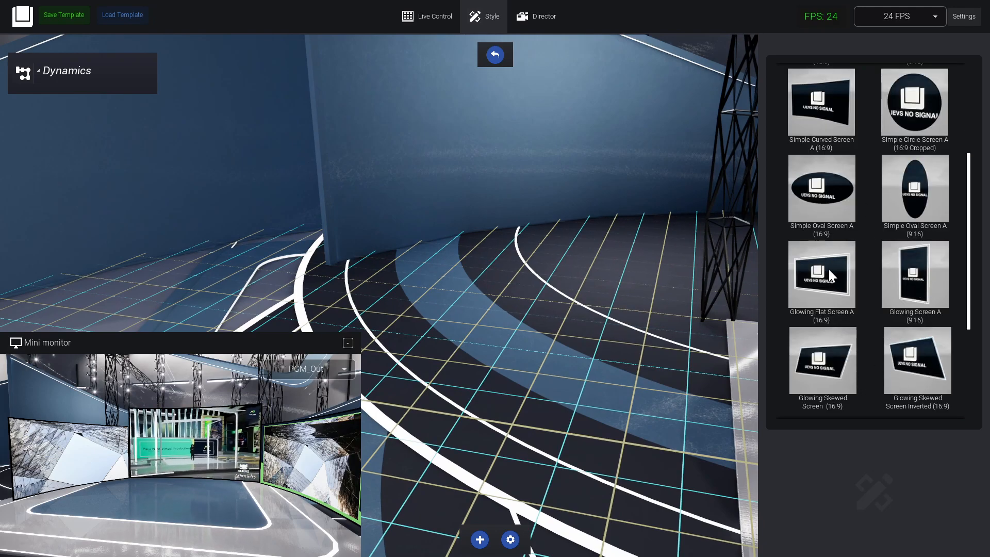
drag(507, 337, 509, 337)
right_drag(528, 283, 619, 271)
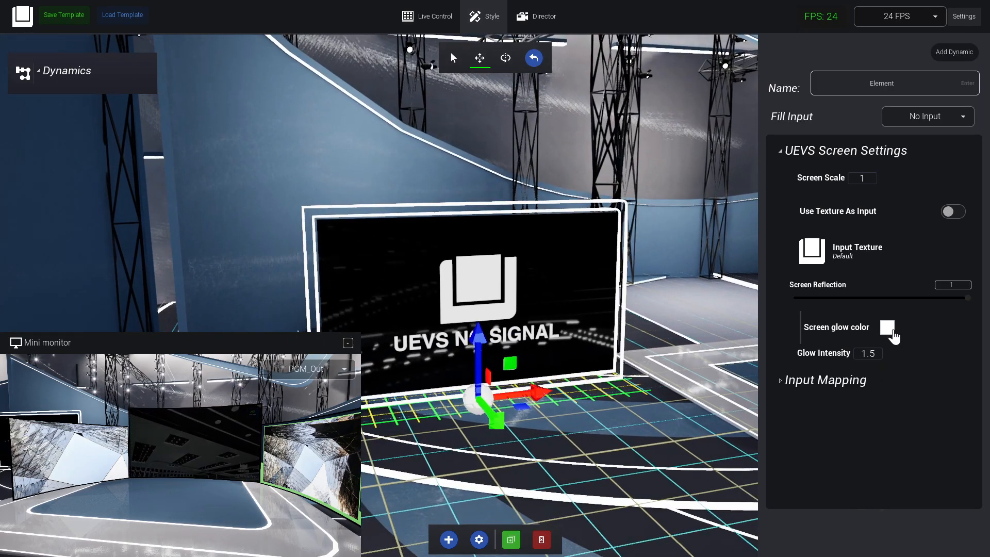
Raise the glowing flat screen behind the left curved screen and set its Screen glow color to green with hue 136.5343, saturation 1 and value 1.
click(887, 328)
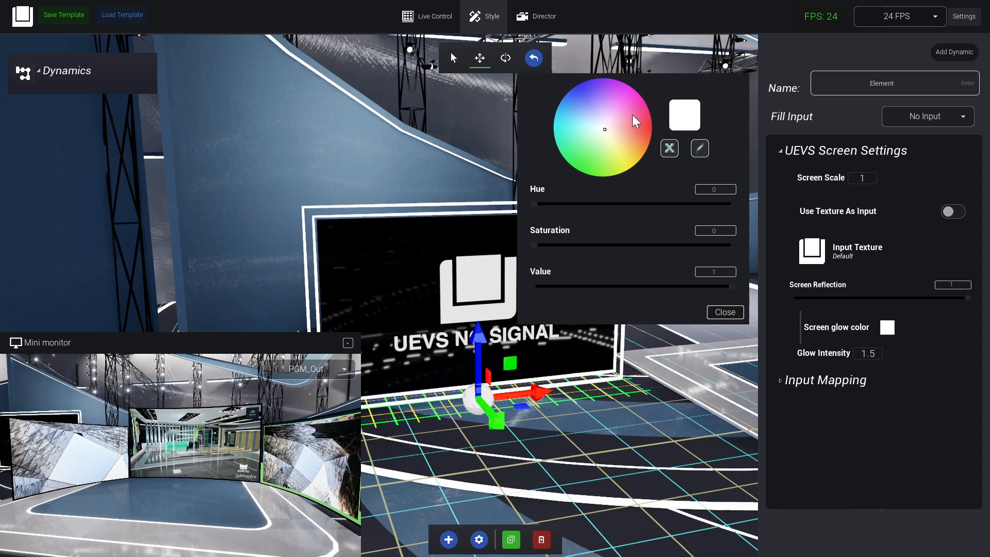
right_drag(480, 241, 546, 292)
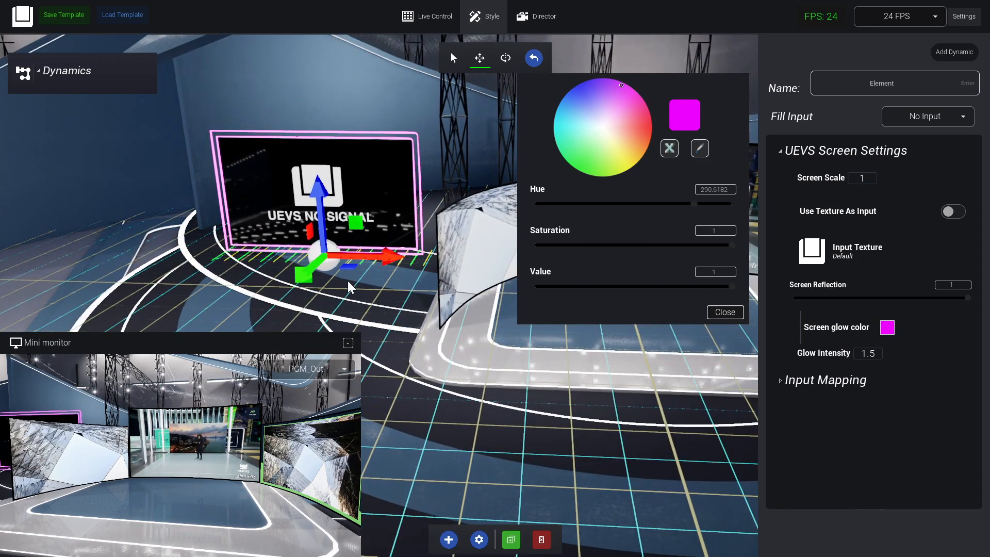
drag(354, 269, 432, 255)
drag(404, 191, 391, 106)
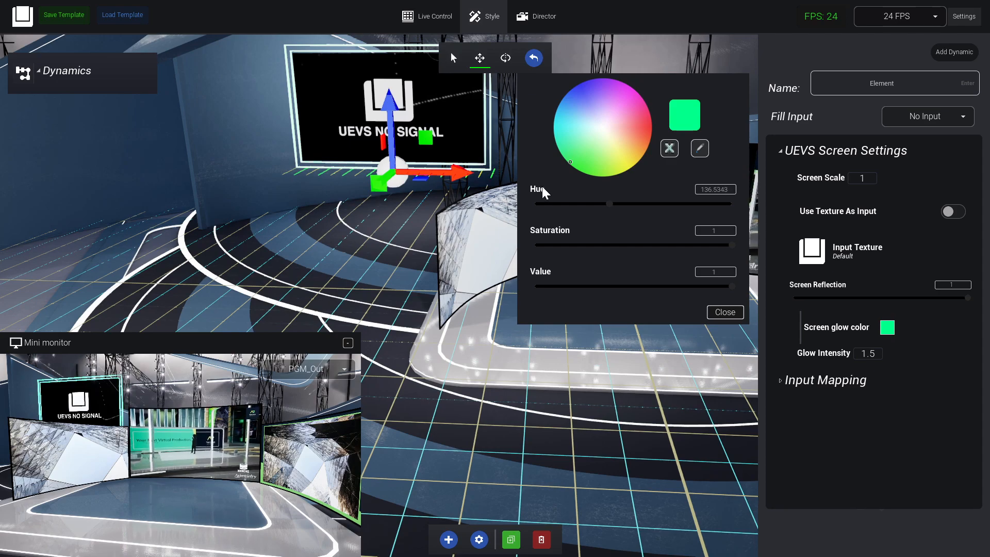
click(725, 312)
Enable Use Texture As Input on the glowing flat screen and apply the Screen BG texture.
click(953, 211)
click(913, 247)
click(503, 182)
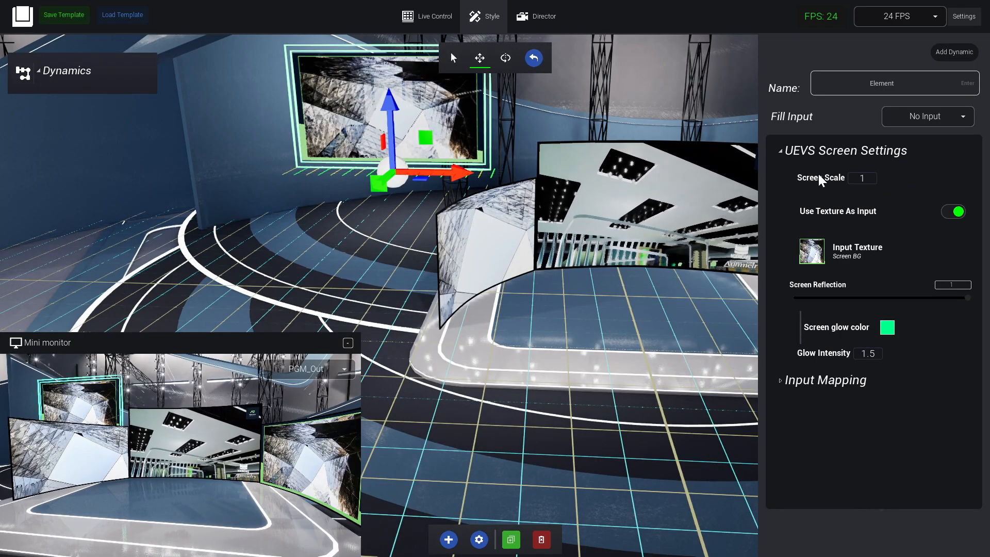
Set the Glow Intensity of the glowing flat screen to 5.
drag(869, 355, 917, 352)
click(876, 355)
text(5)
key(Return)
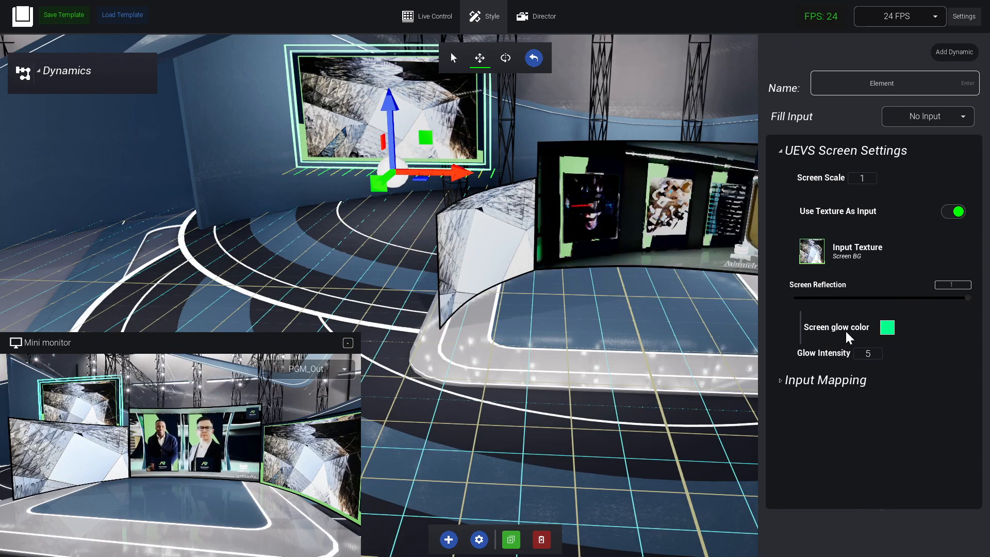
right_drag(605, 330, 686, 283)
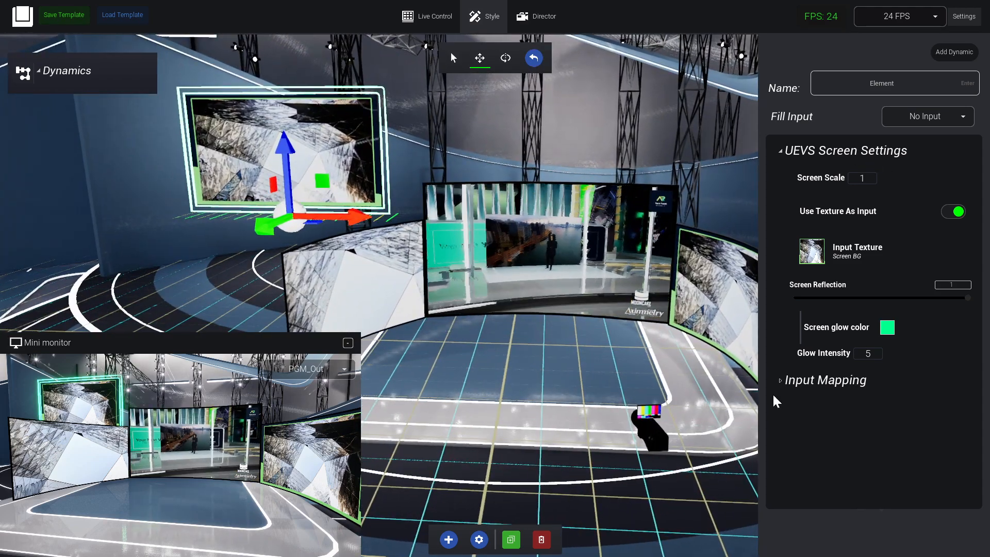
Review the glowing flat screen's Input Mapping options and collapse both of its settings sections.
click(791, 381)
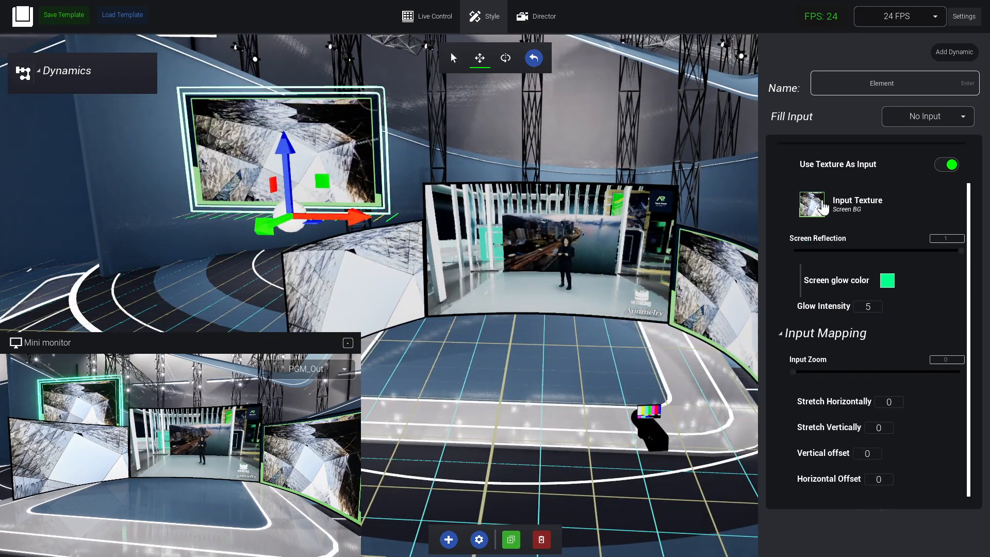
scroll(780, 351, up, 2)
click(805, 378)
click(841, 151)
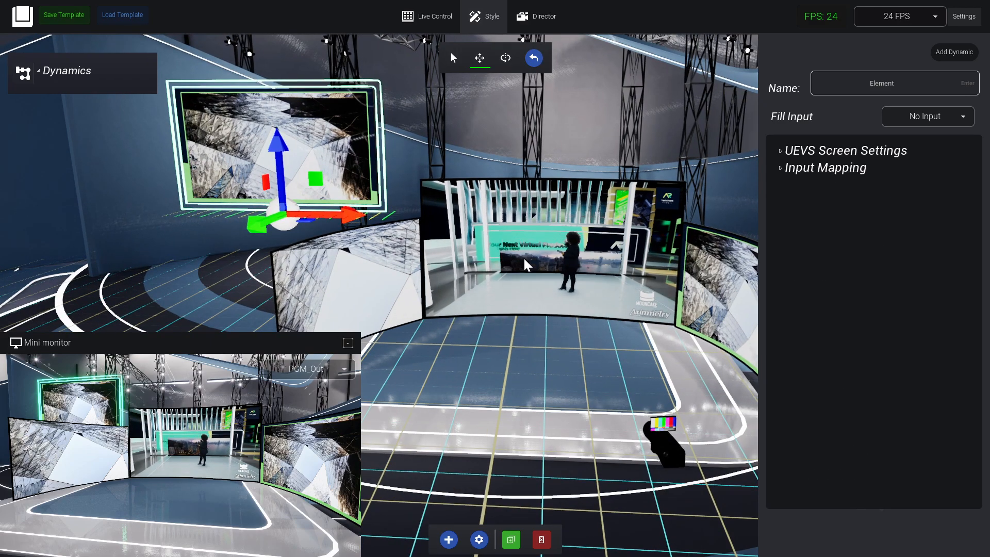
Add an Adaptable Screen and an Adaptable Flat Screen side by side on the open floor beyond the right curved screen.
right_drag(557, 242, 536, 323)
click(449, 540)
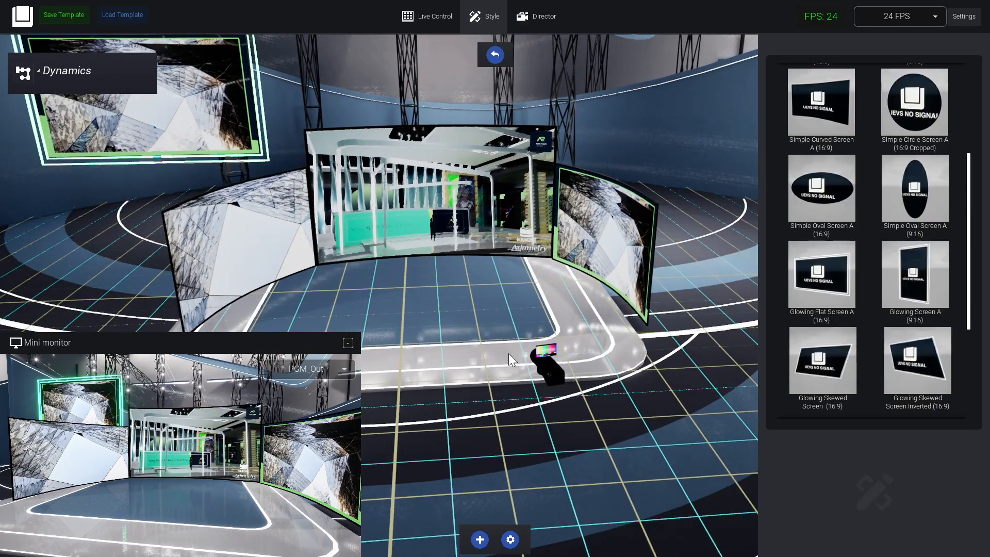
scroll(933, 178, up, 5)
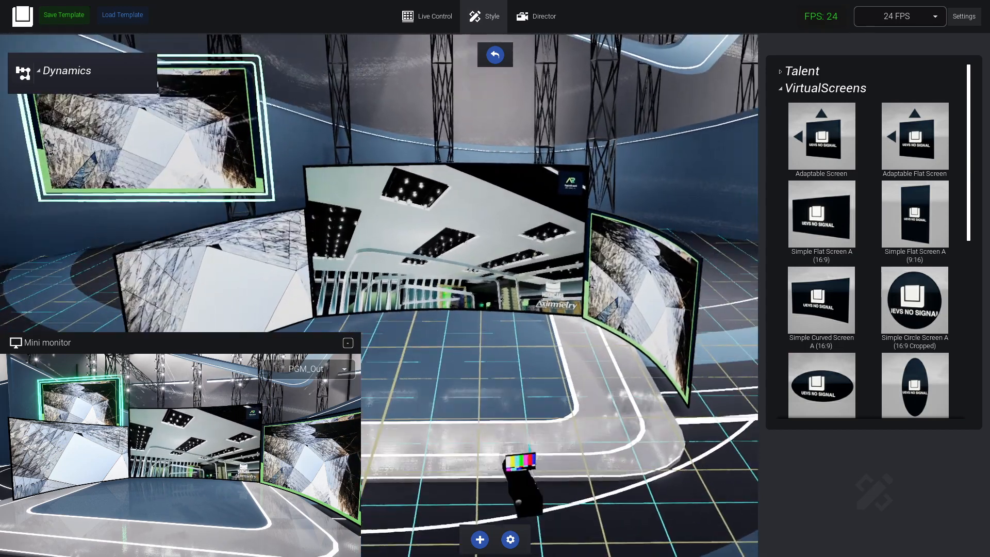
right_drag(567, 227, 895, 179)
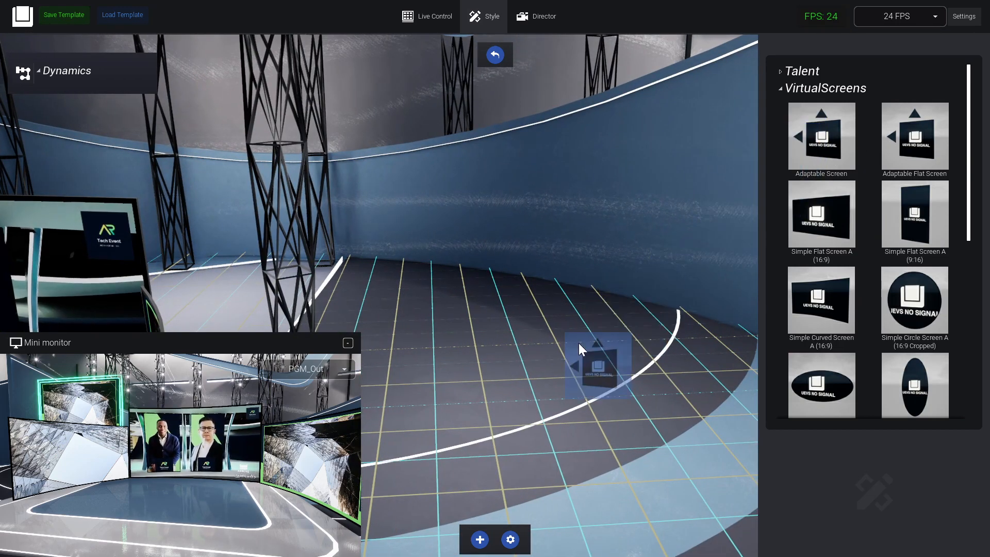
drag(620, 439, 596, 407)
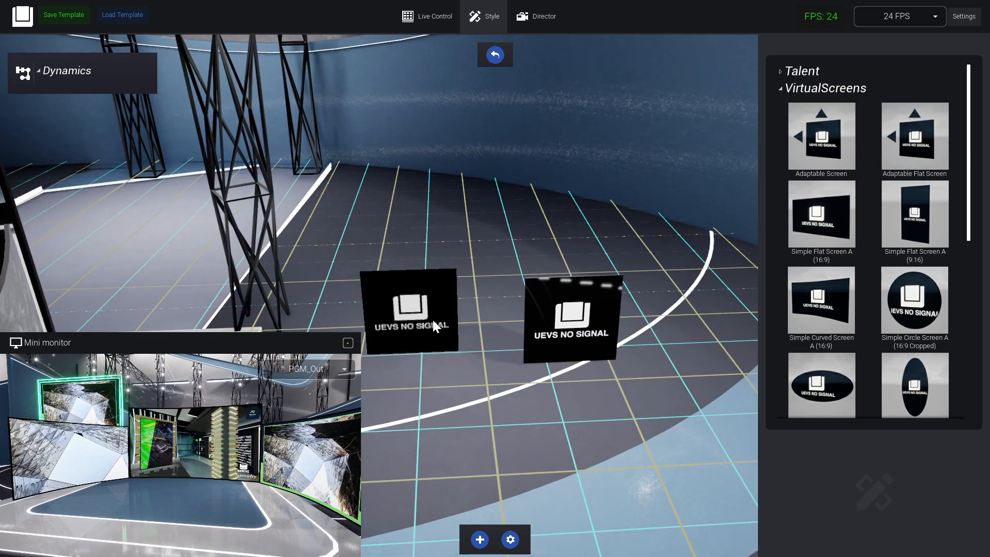
Set the Size of the left adaptable screen to 3 in its UEVS Screen Settings.
click(433, 322)
right_drag(648, 393, 747, 304)
drag(524, 376, 534, 363)
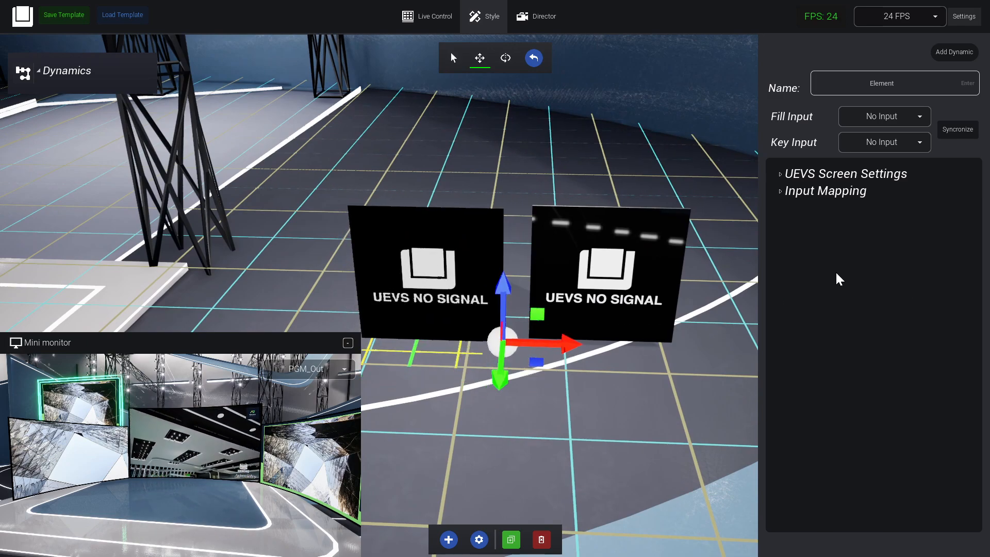
right_drag(533, 350, 800, 106)
right_drag(654, 370, 519, 367)
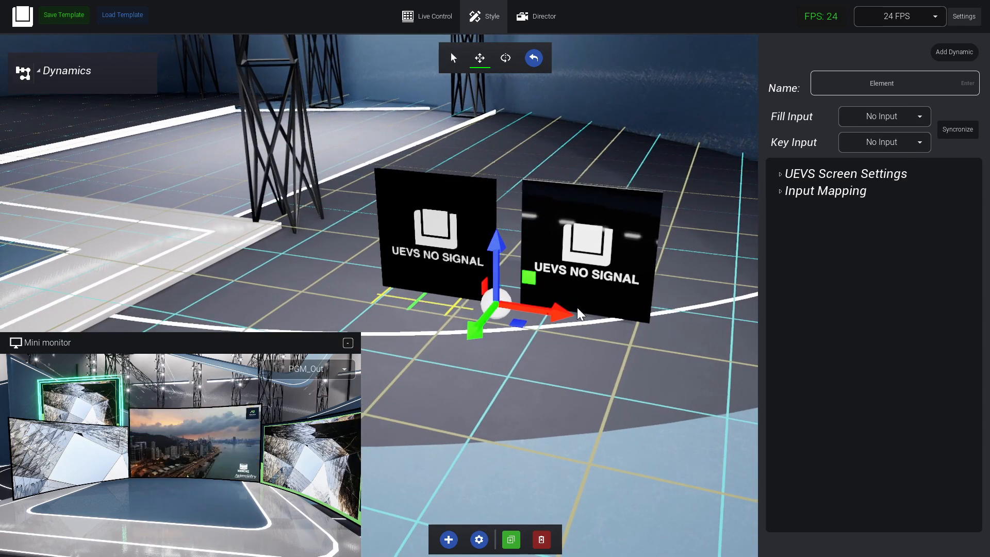
click(818, 177)
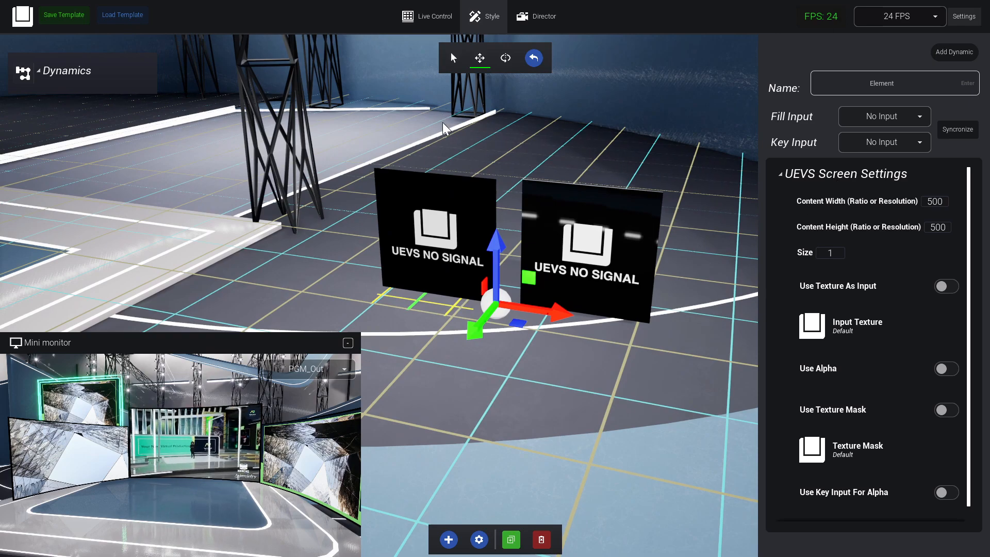
right_drag(691, 253, 701, 299)
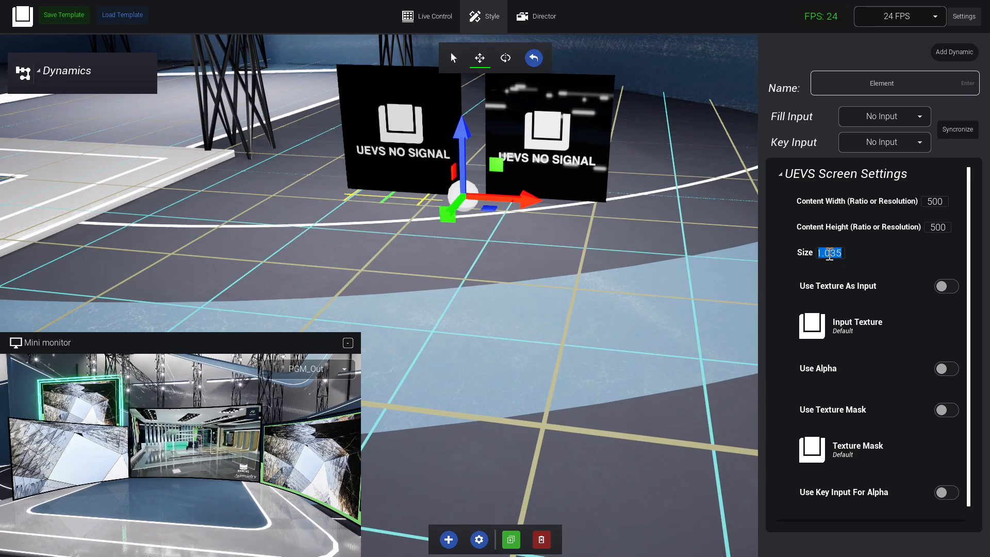
text(3)
right_drag(515, 319, 459, 213)
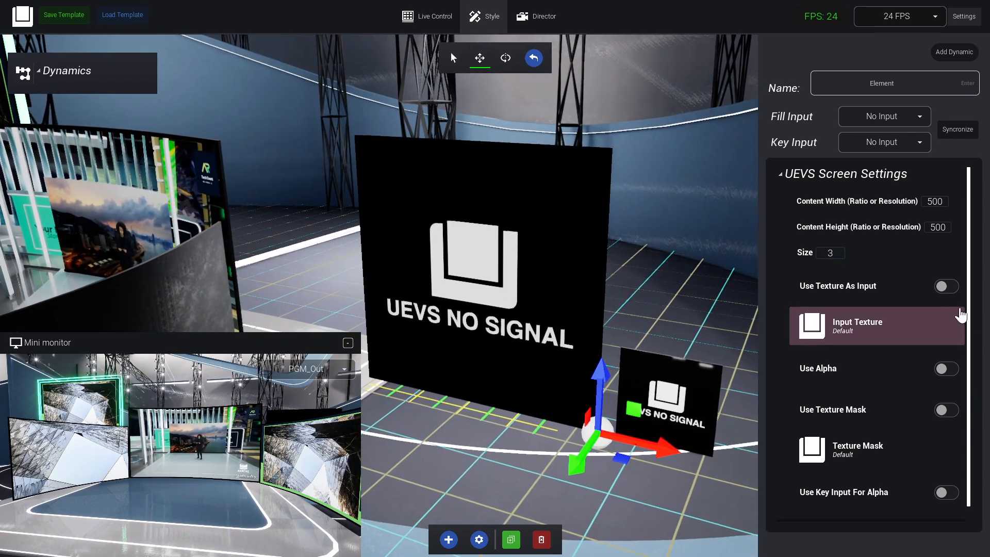
Assign Media Input 1 as the Fill Input of the large adaptable screen.
click(906, 116)
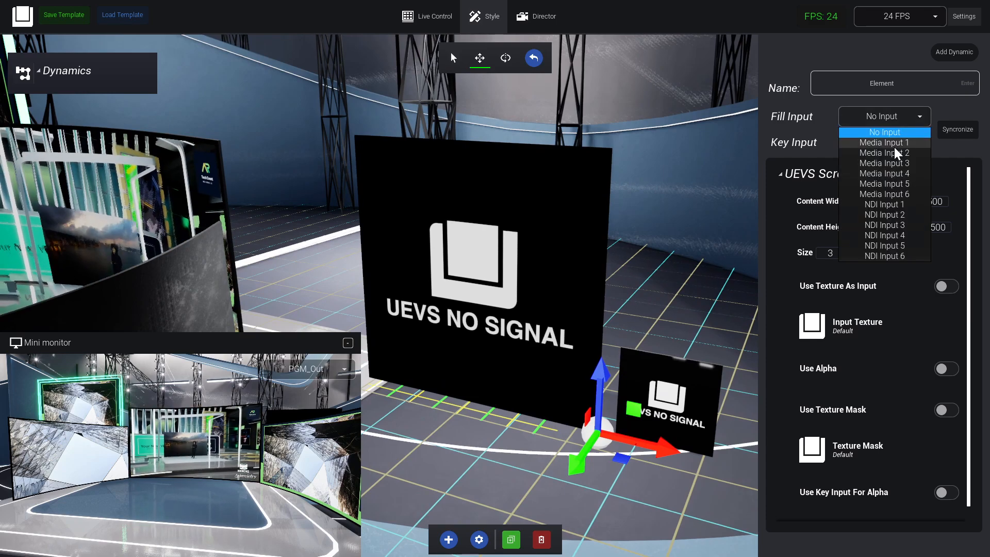
click(884, 133)
click(866, 115)
click(871, 113)
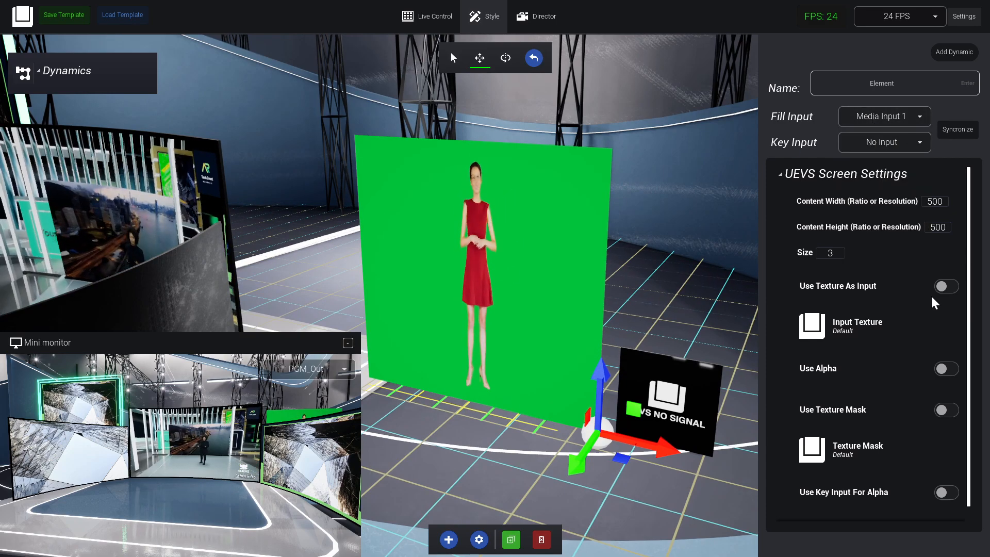
Enable Use Texture As Input on the large adaptable screen and choose Stryda.png from a file search for png.
click(942, 286)
click(844, 322)
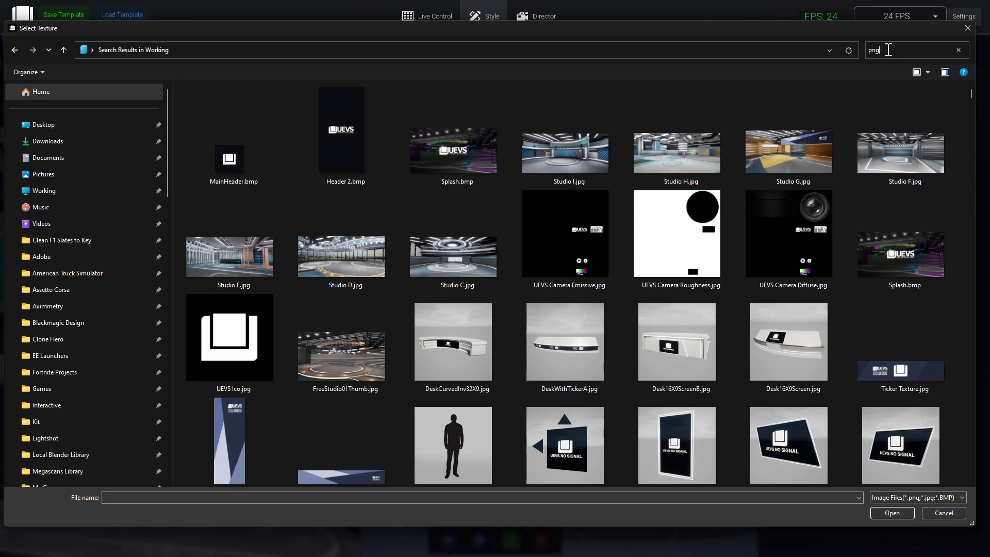
scroll(637, 291, down, 15)
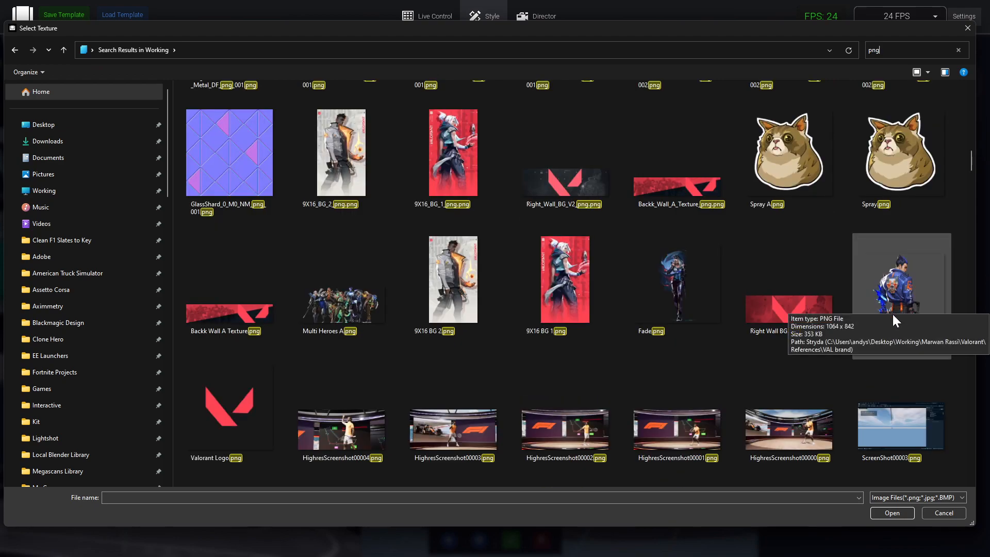
double_click(893, 314)
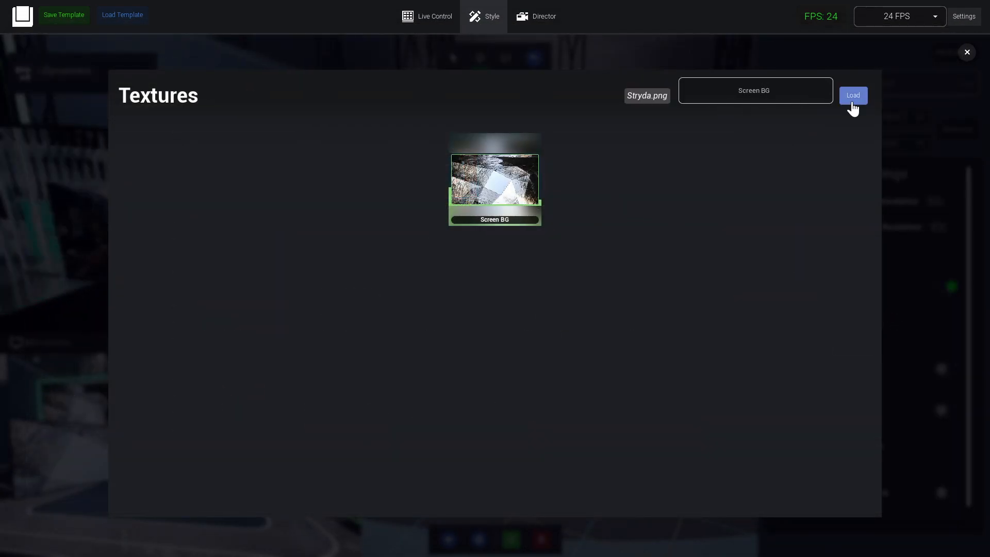
Load the chosen image as a texture named ValorantSpray and apply it as the large adaptable screen's Input Texture.
double_click(741, 91)
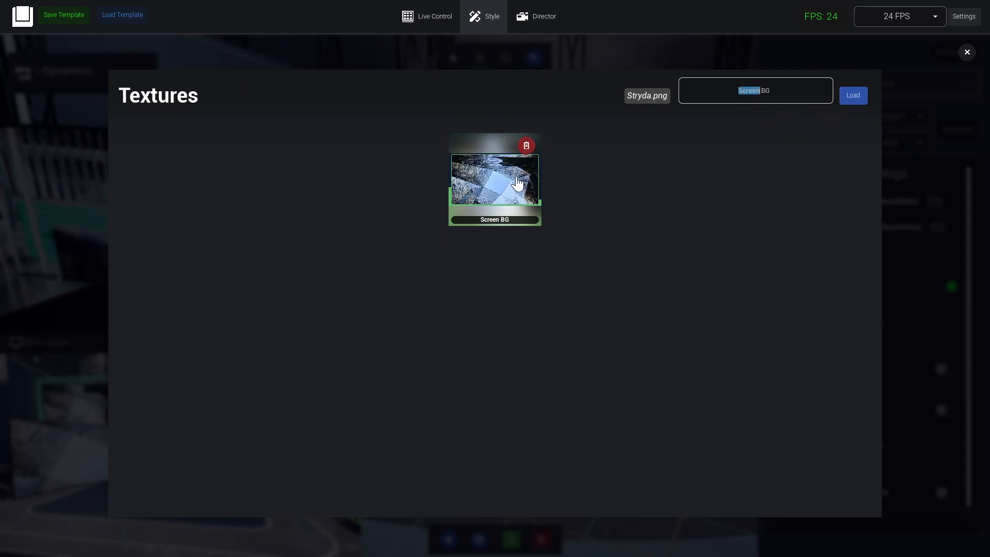
click(864, 101)
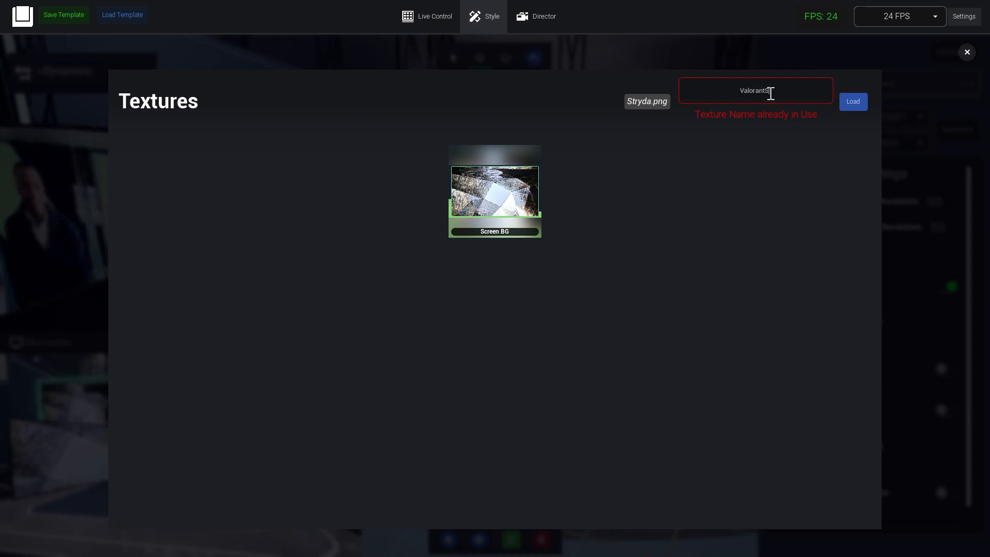
click(860, 98)
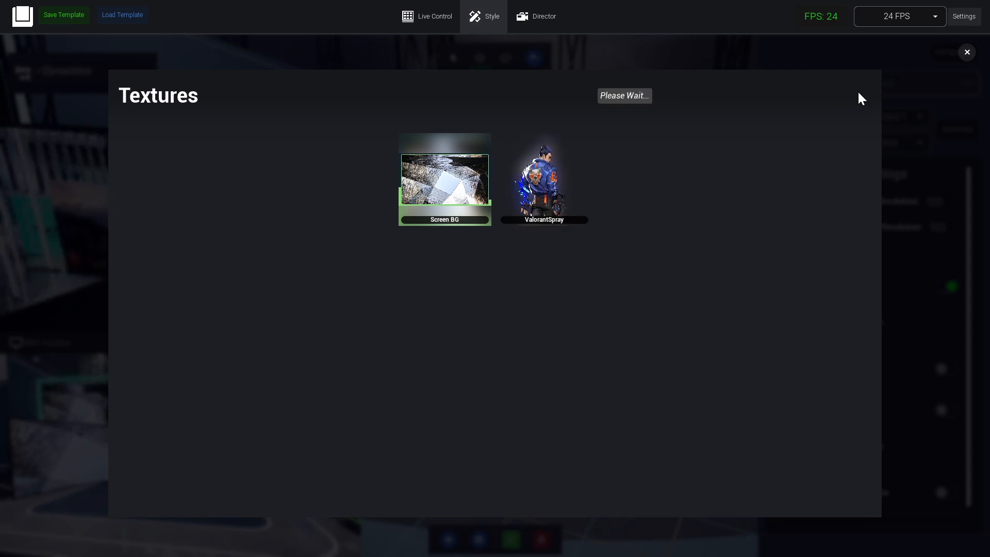
click(548, 180)
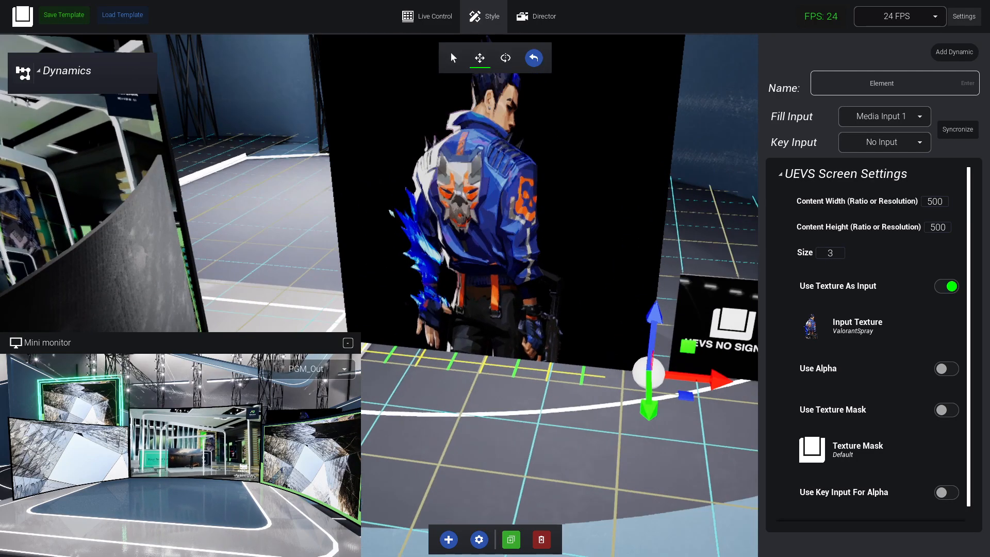
Enable Use Alpha on the large adaptable screen to make the character image's background transparent.
mouse_move(584, 274)
right_down()
mouse_move(587, 240)
mouse_move(584, 273)
right_up()
key(s)
key(w)
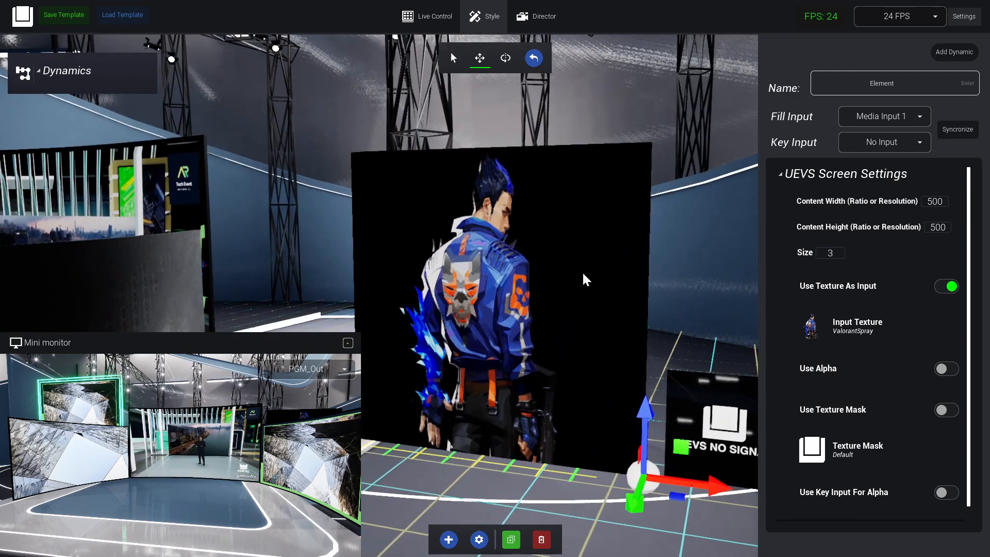
click(948, 371)
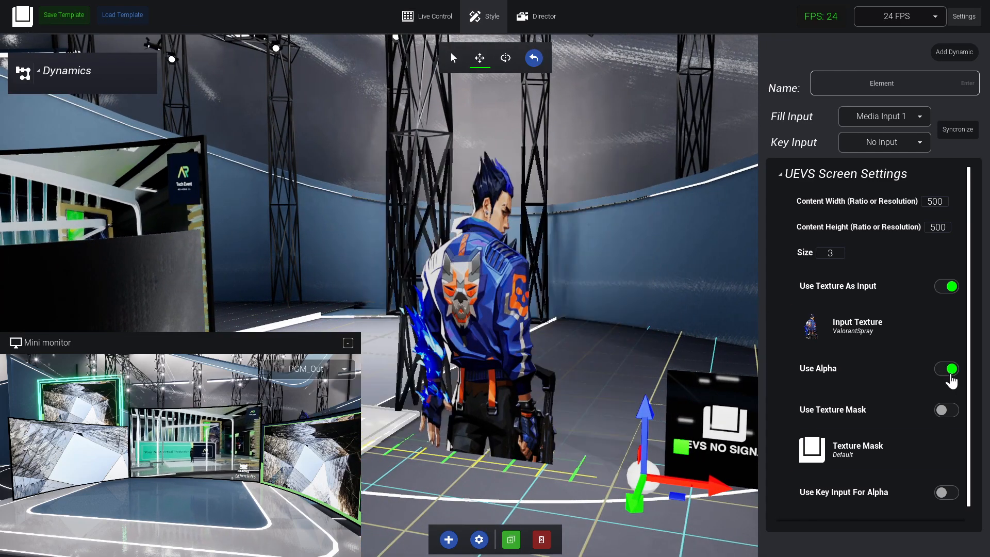
right_drag(567, 398, 588, 449)
drag(604, 345, 693, 409)
right_drag(603, 461, 586, 412)
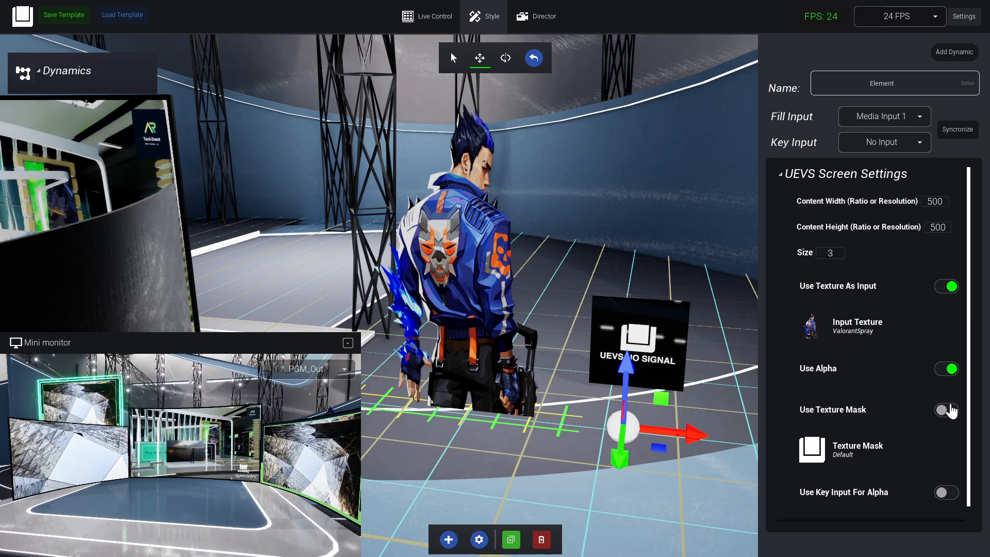
Try Use Texture Mask on the character screen with the Default mask texture.
click(952, 410)
right_drag(480, 306, 431, 315)
right_drag(582, 332, 641, 230)
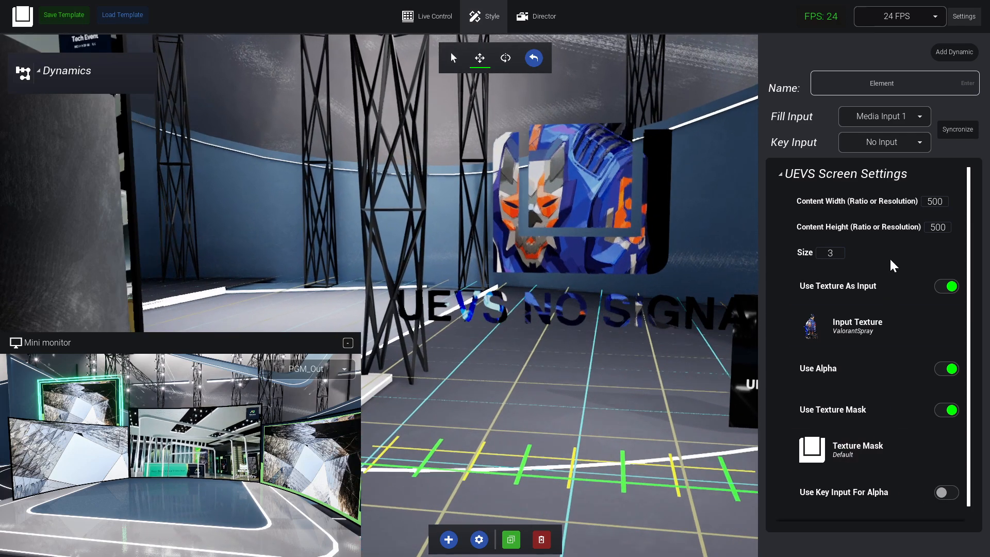
Look over the character screen's Input Mapping section and reopen its UEVS Screen Settings.
click(827, 176)
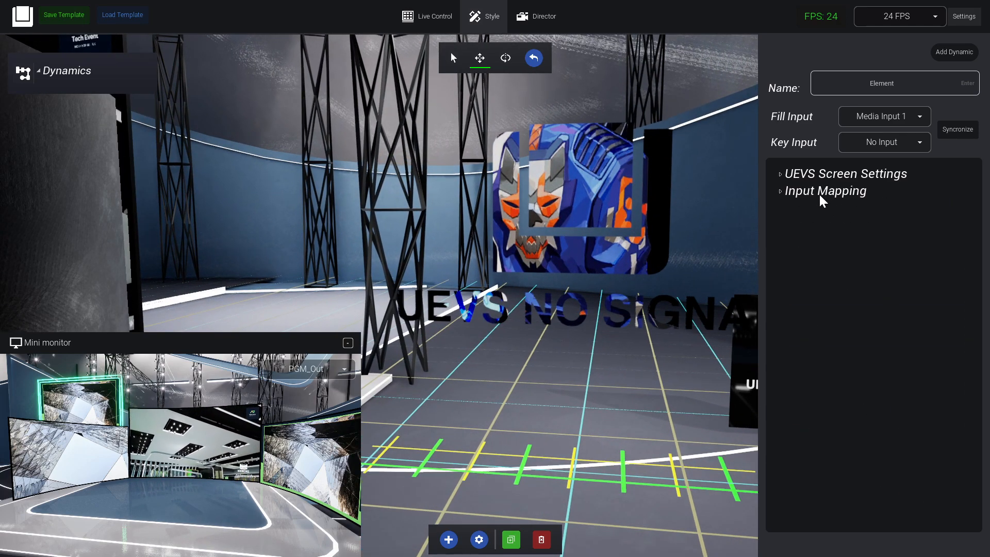
click(824, 196)
drag(905, 212, 879, 238)
drag(862, 269, 850, 267)
click(846, 175)
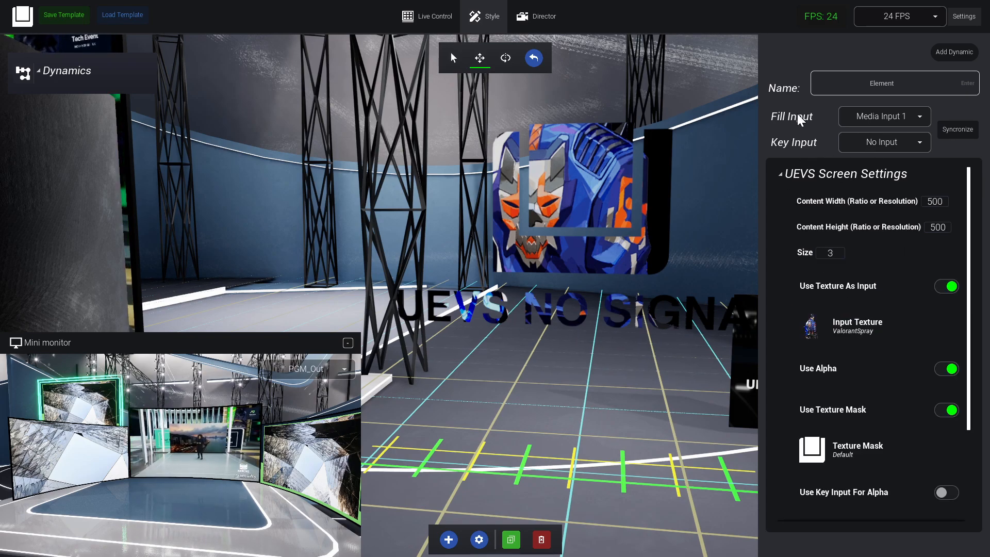
Turn off Use Texture Mask on the character screen.
right_drag(694, 435, 746, 434)
key(s)
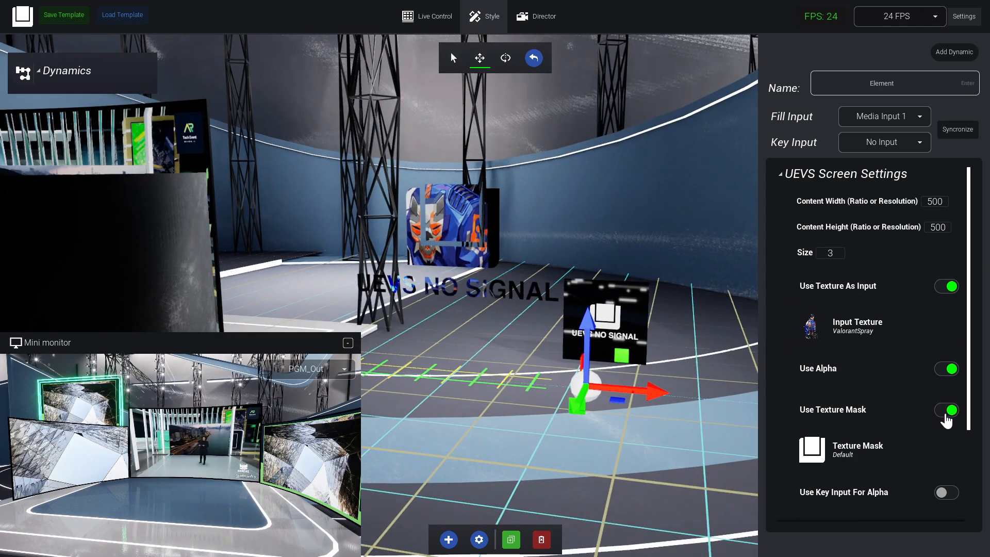
click(947, 410)
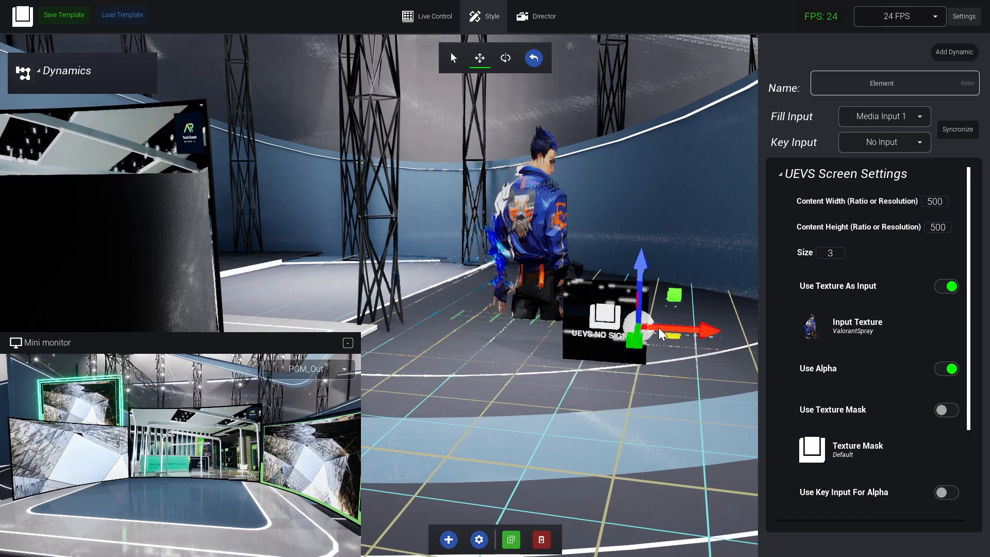
Reposition the character screen on the floor beside the small adaptable screen and open the library of virtual screens.
drag(622, 391, 603, 396)
right_drag(454, 402, 477, 553)
click(449, 539)
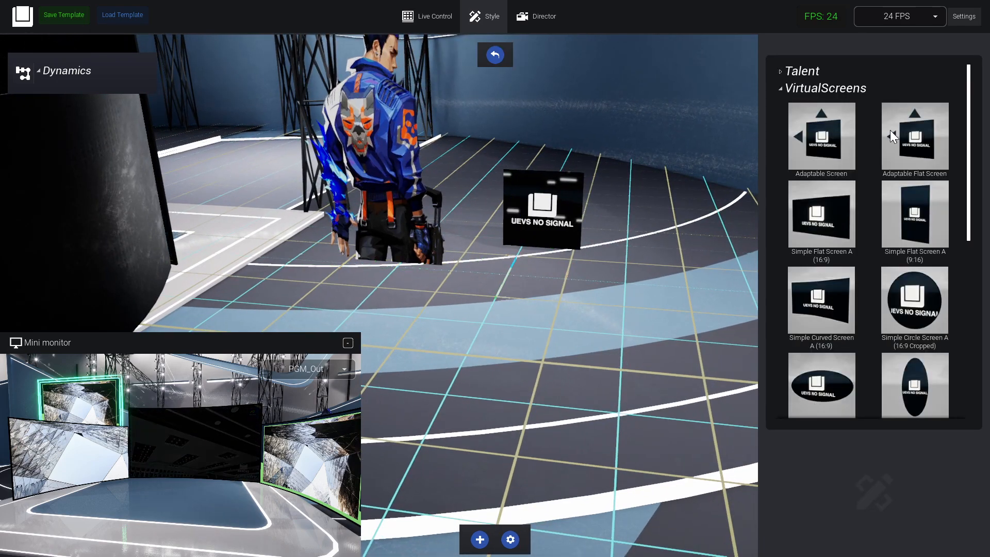
right_drag(371, 227, 293, 121)
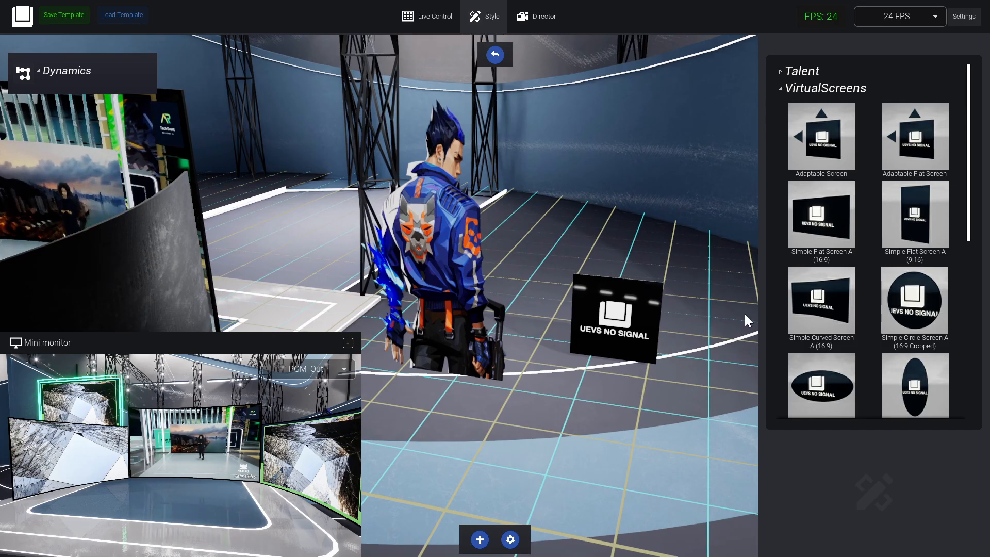
Select the small adaptable screen on the floor and open its UEVS Screen Settings.
click(654, 321)
right_drag(674, 310, 655, 351)
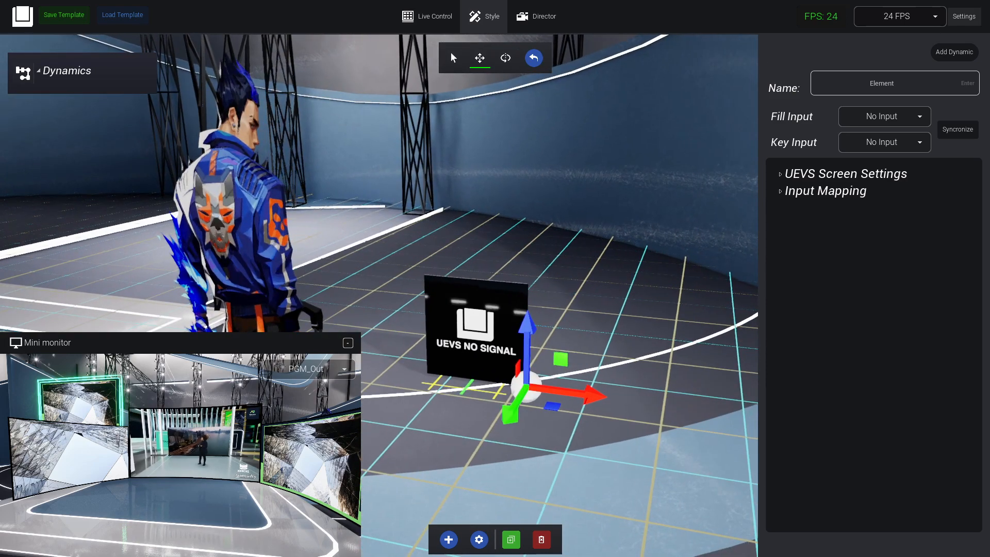
click(889, 175)
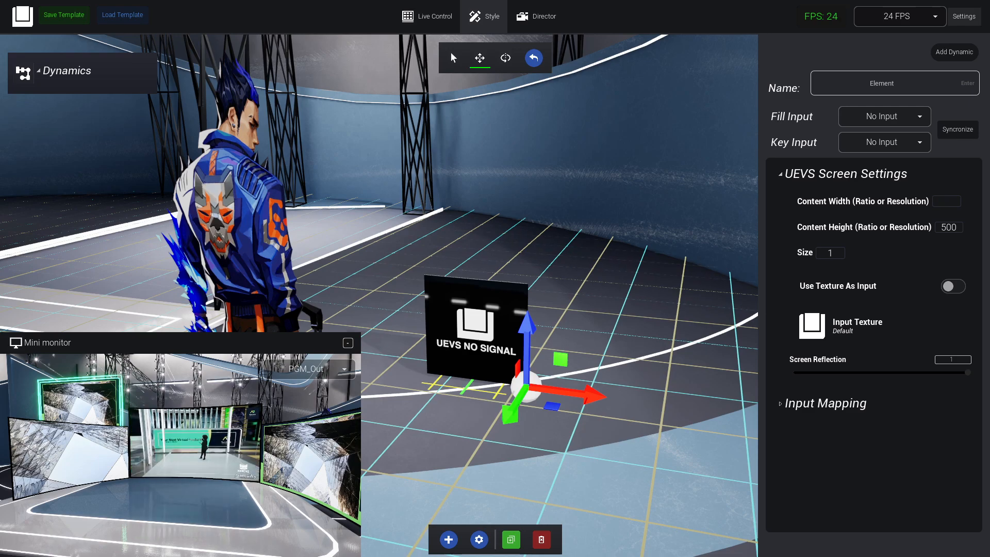
Switch to the Windows Calculator to work out the screen's content width.
key(super)
text(cal)
key(Return)
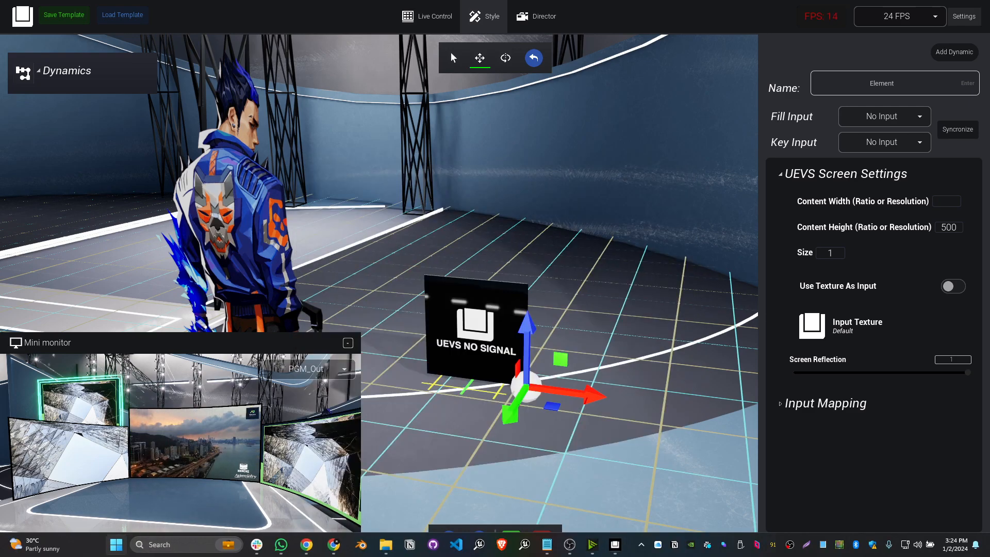
text(19)
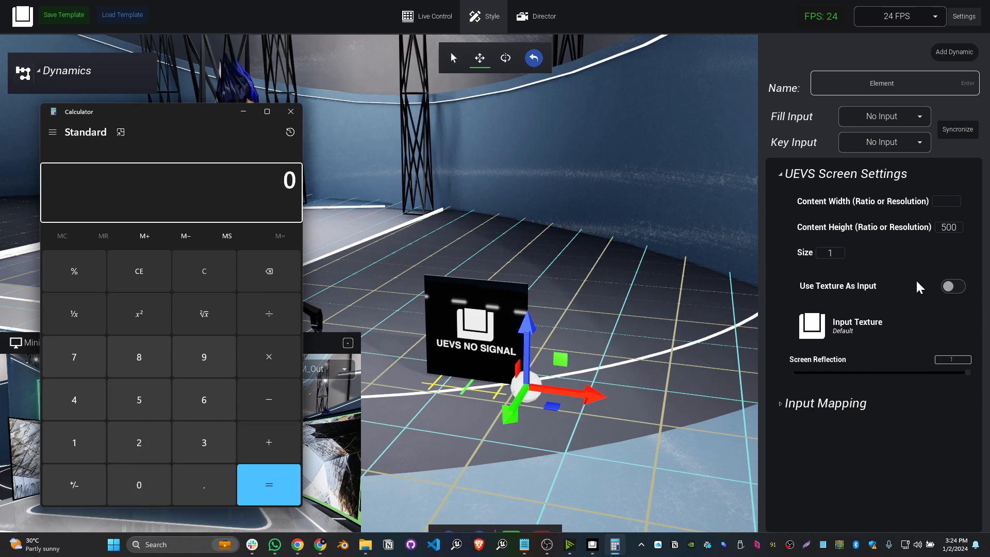
Set the adaptable screen's Content Width to 3840 and its Content Height to 1080.
click(958, 201)
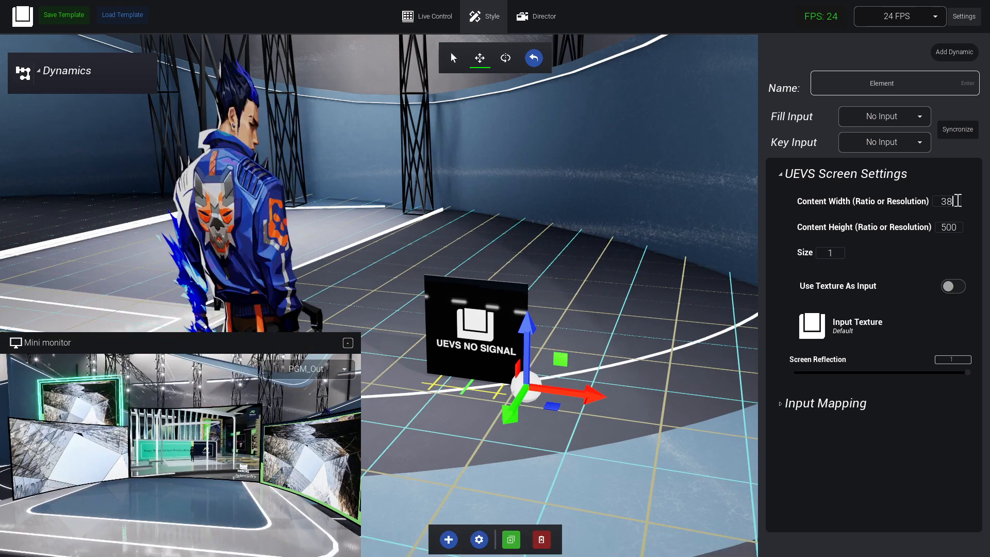
key(Tab)
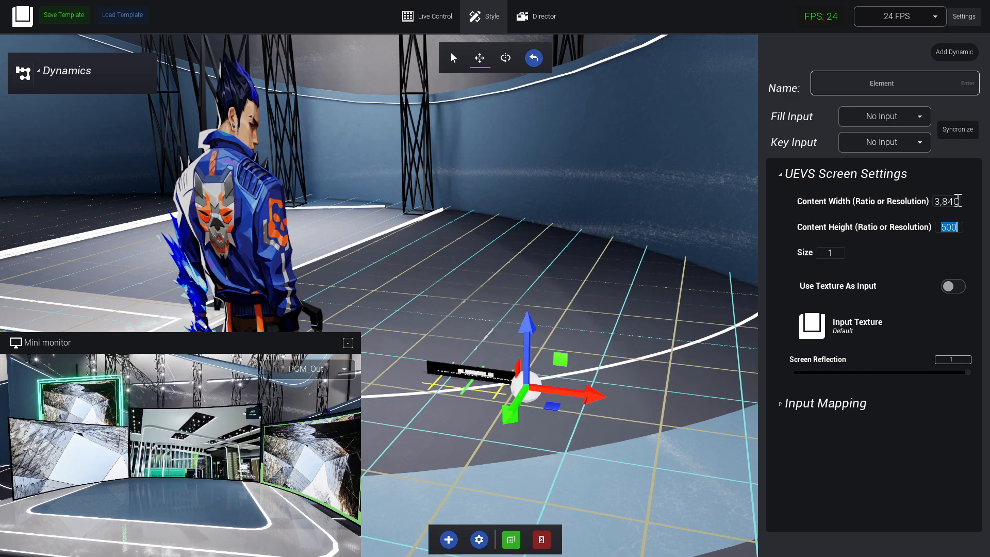
text(1,080)
key(Return)
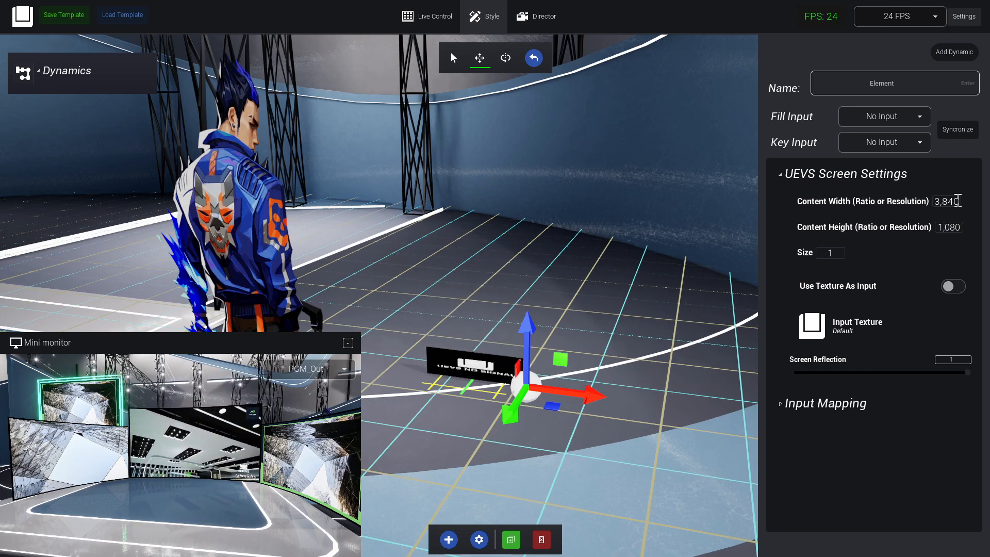
Move the wide adaptable screen farther back on the floor and set its Size to 7.
drag(556, 408, 610, 354)
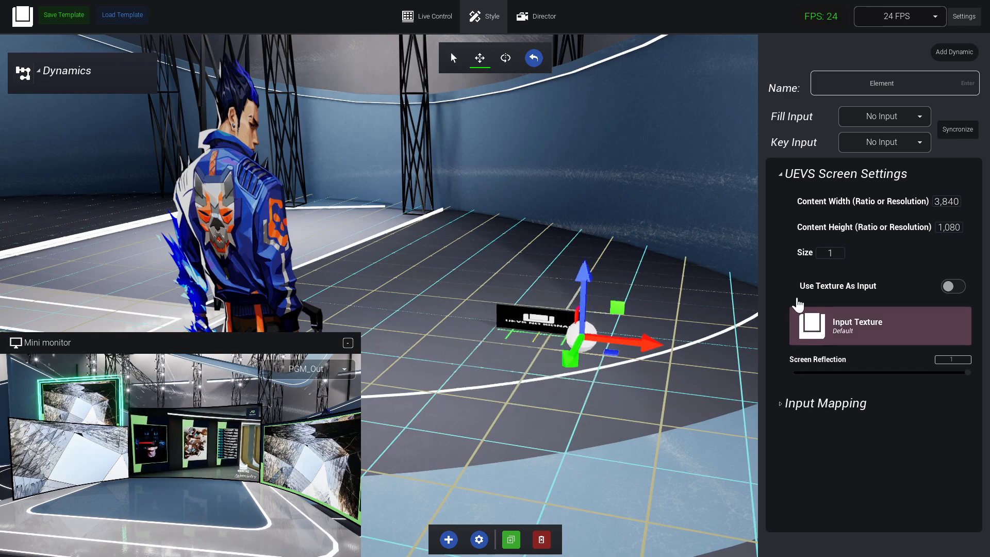
text(5)
key(Return)
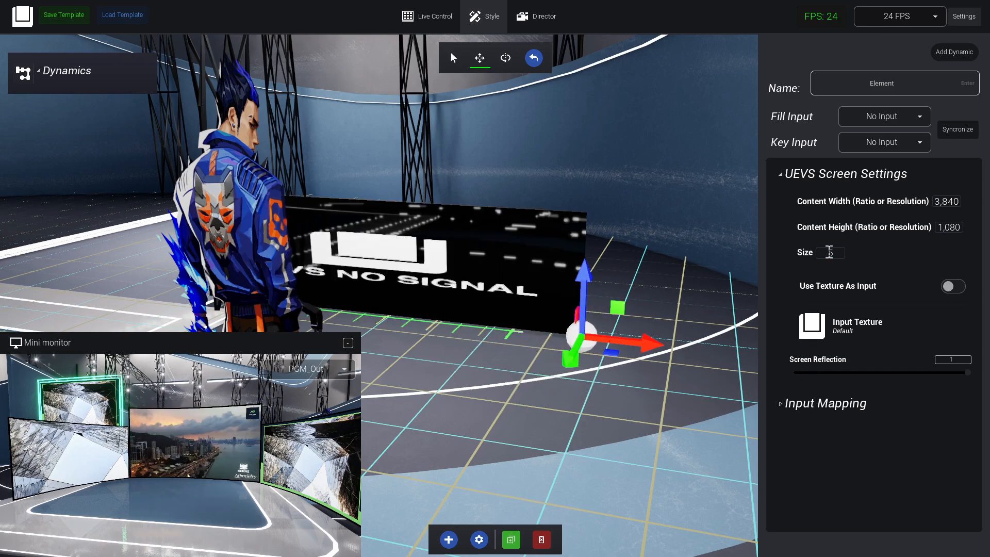
text(7)
key(Return)
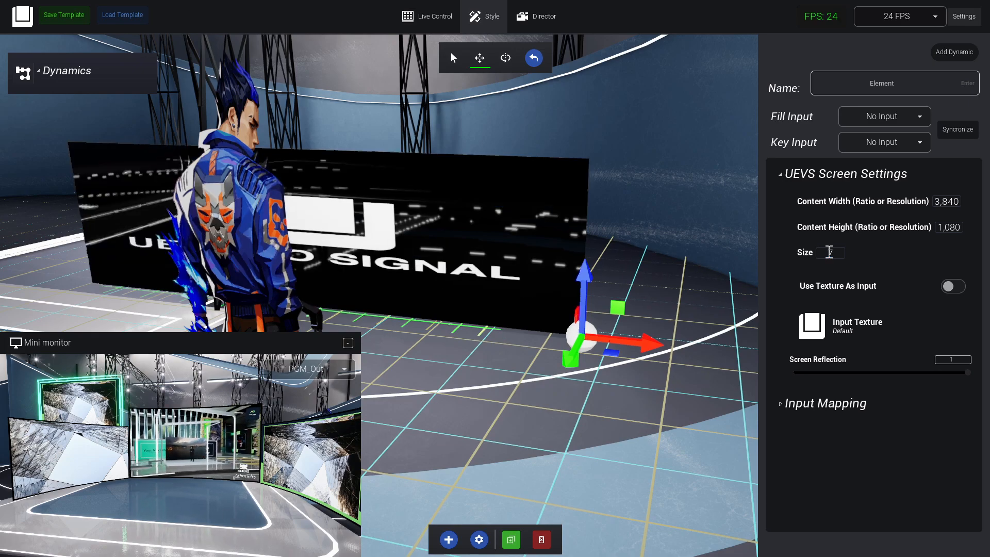
Set the wide screen's Screen Reflection to 0 and raise it above the central curved screen.
drag(890, 363, 734, 368)
right_drag(734, 368, 722, 392)
right_drag(550, 206, 551, 241)
right_drag(588, 163, 624, 204)
right_drag(454, 116, 437, 109)
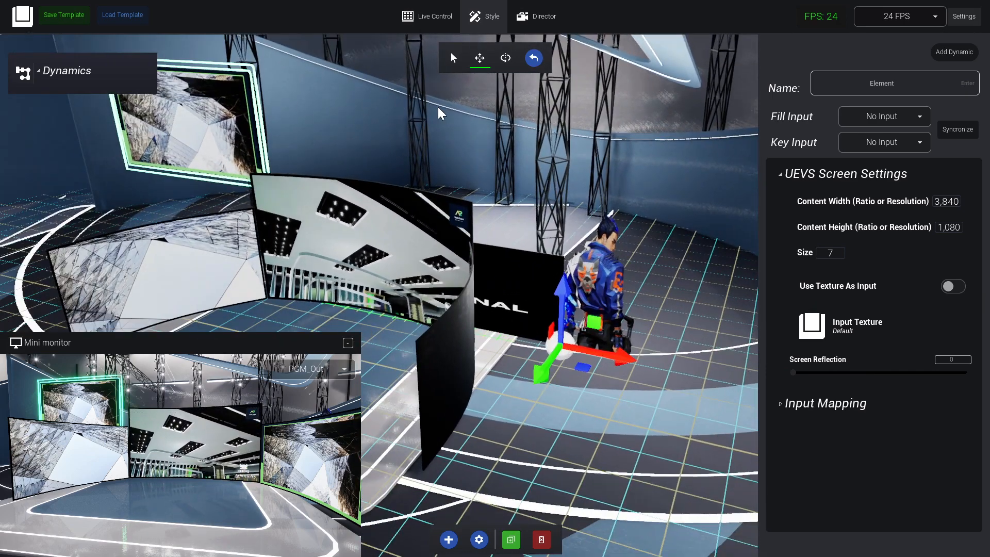
drag(571, 270, 579, 108)
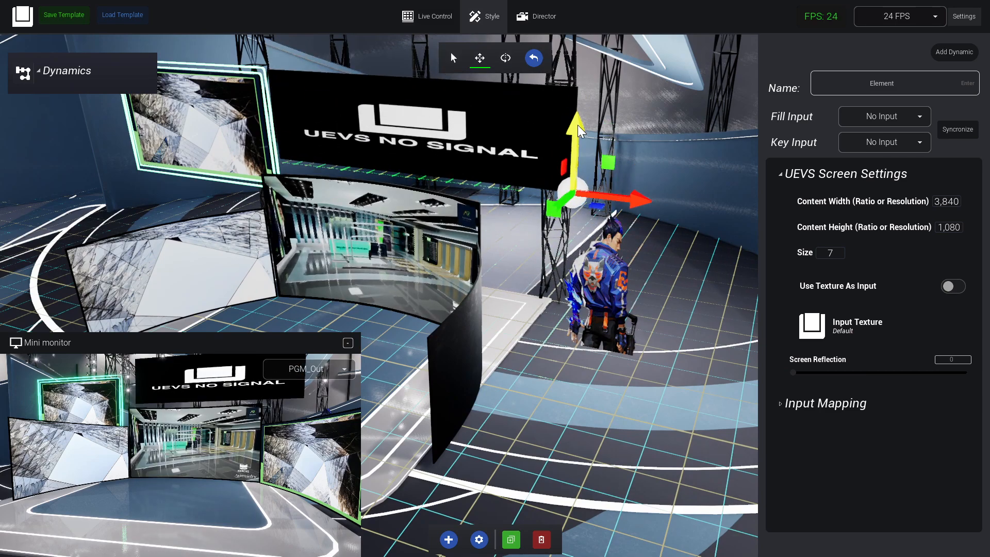
drag(550, 212, 547, 215)
right_drag(531, 207, 482, 111)
Reframe camera 1 in the Director view around the raised wide screen and return to the Style view.
click(532, 18)
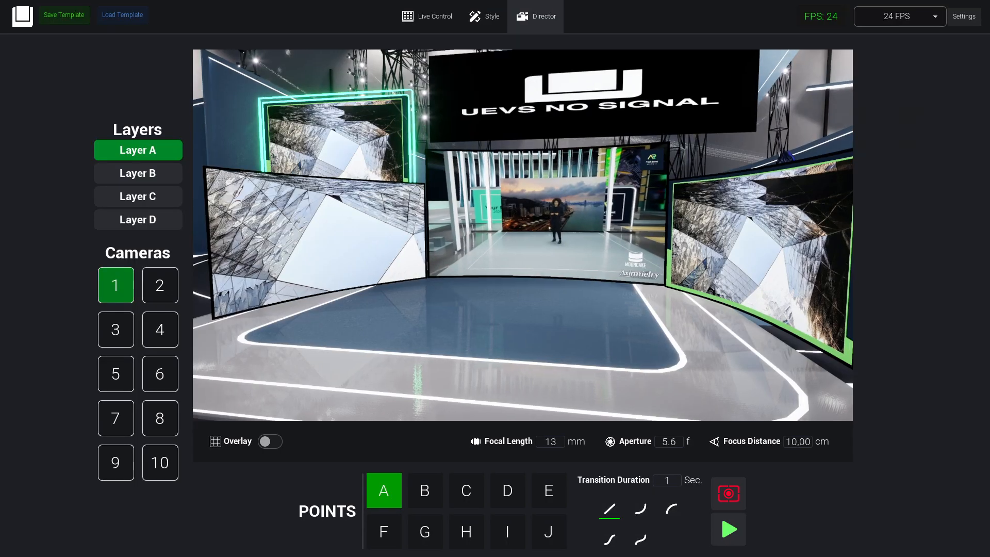
click(485, 16)
right_drag(508, 327, 473, 350)
right_drag(645, 211, 614, 181)
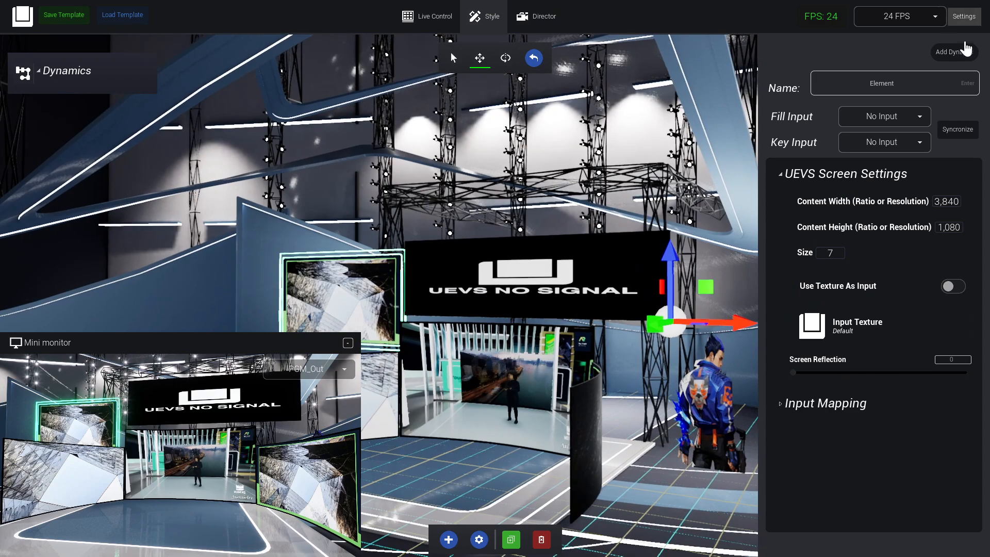
click(884, 117)
click(884, 143)
click(889, 122)
click(885, 132)
Turn on Use Texture As Input for the wide screen and choose BackWideScreen.PNG as a new texture file.
click(953, 286)
click(877, 324)
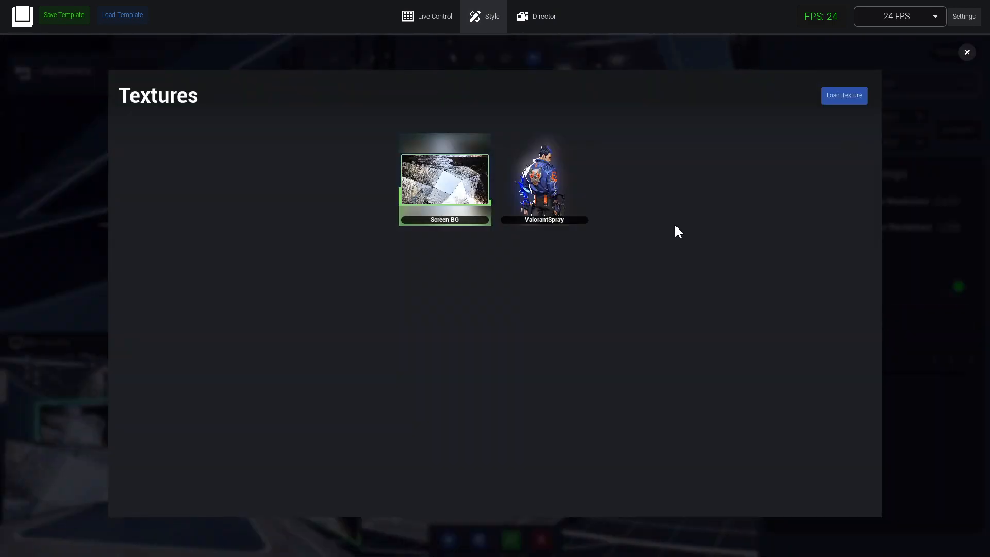
click(836, 102)
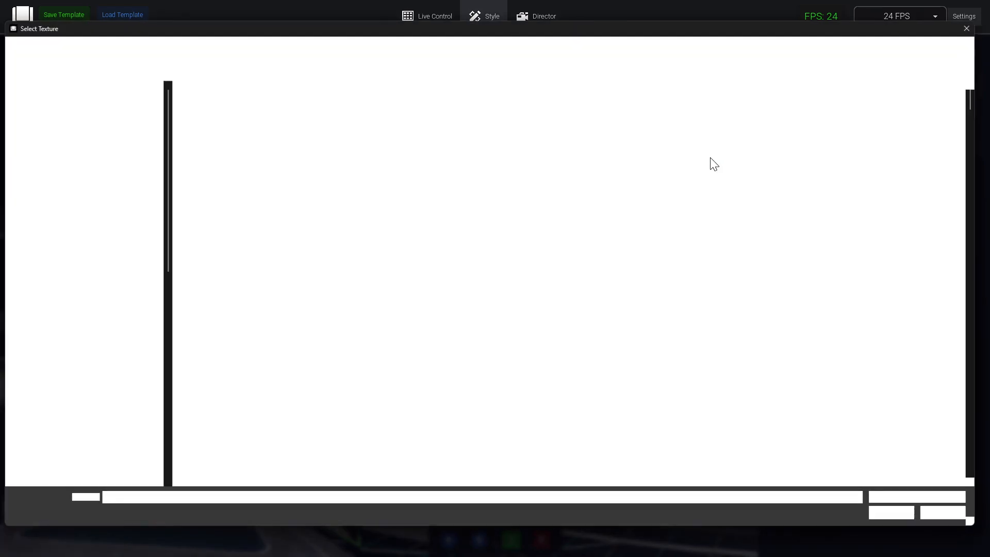
scroll(765, 317, down, 5)
double_click(607, 193)
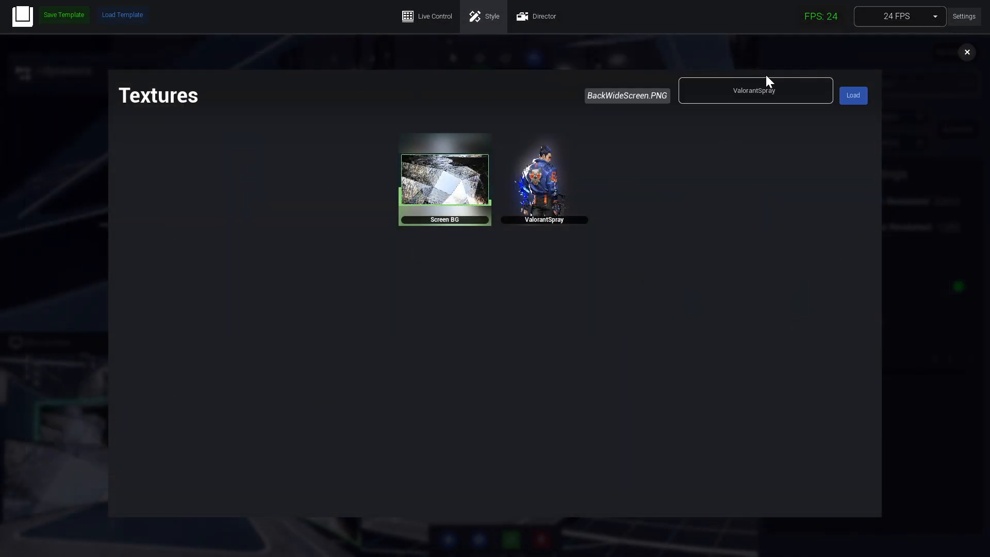
Load the chosen image under the name Wide Banner and apply it as the wide screen's Input Texture.
double_click(763, 91)
click(853, 95)
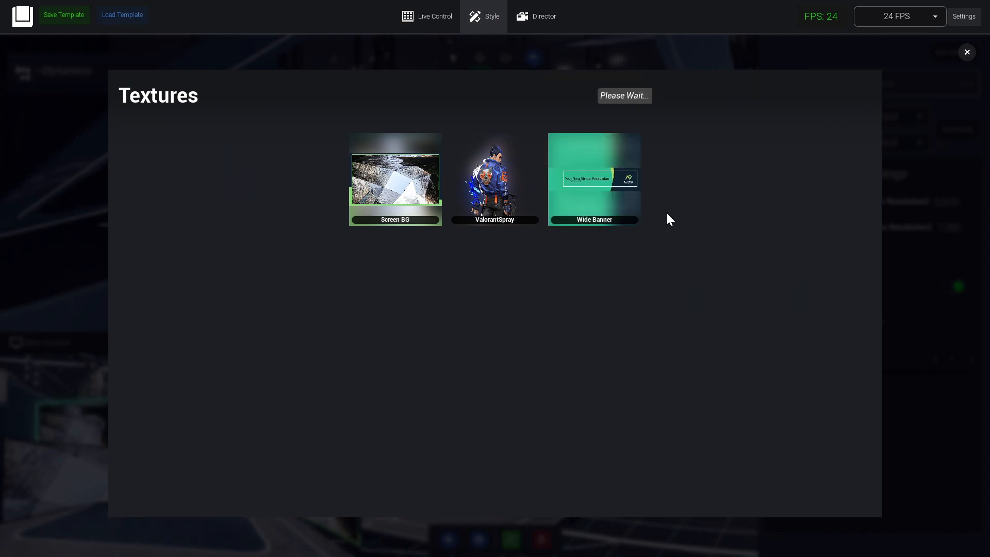
click(607, 205)
Shift the wide banner screen slightly sideways so it lines up above the central screen.
key(w)
right_drag(611, 370, 769, 347)
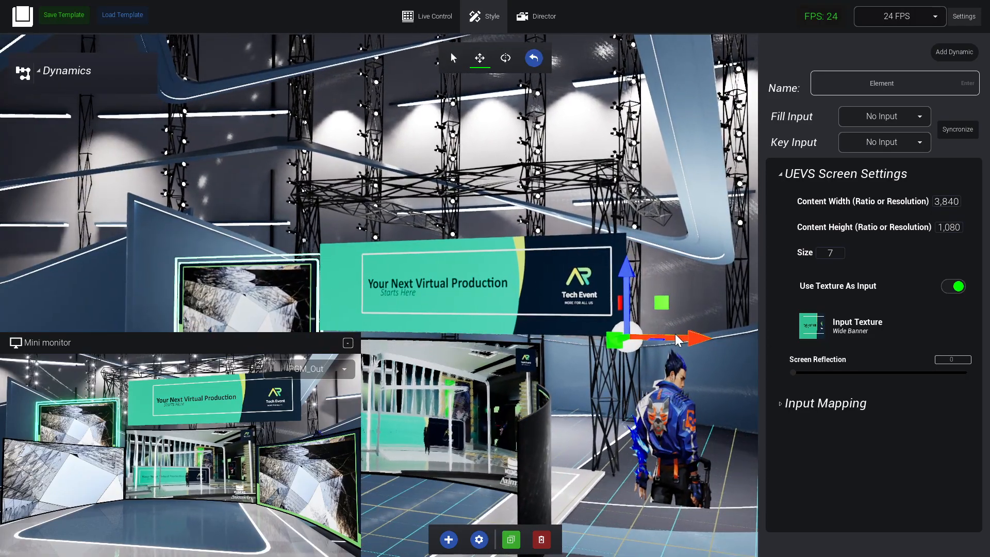
drag(701, 341, 690, 341)
right_drag(694, 398, 660, 411)
key(s)
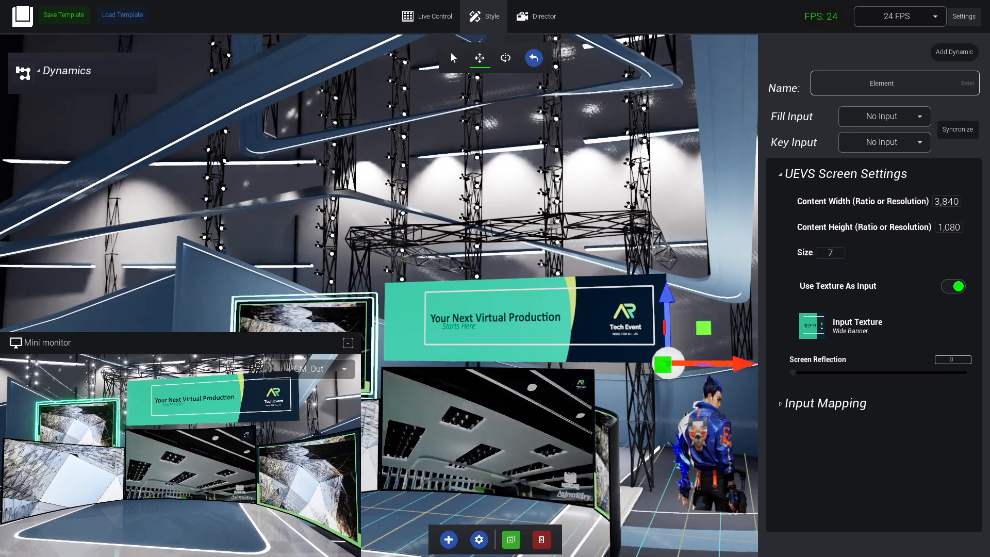
Open the library of dynamics and look through its virtual screens, including the oval, glowing and skewed types.
click(454, 543)
scroll(877, 232, down, 6)
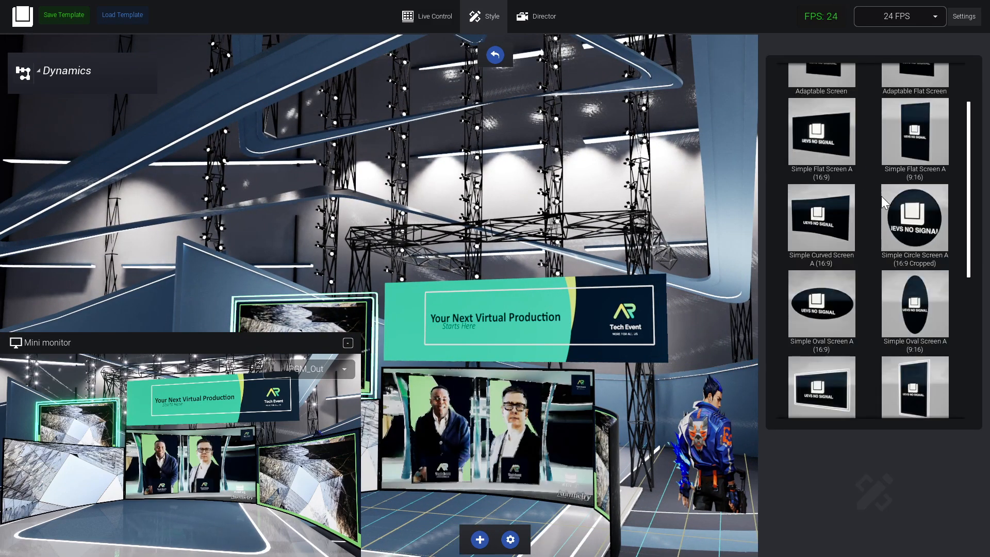
scroll(877, 289, up, 6)
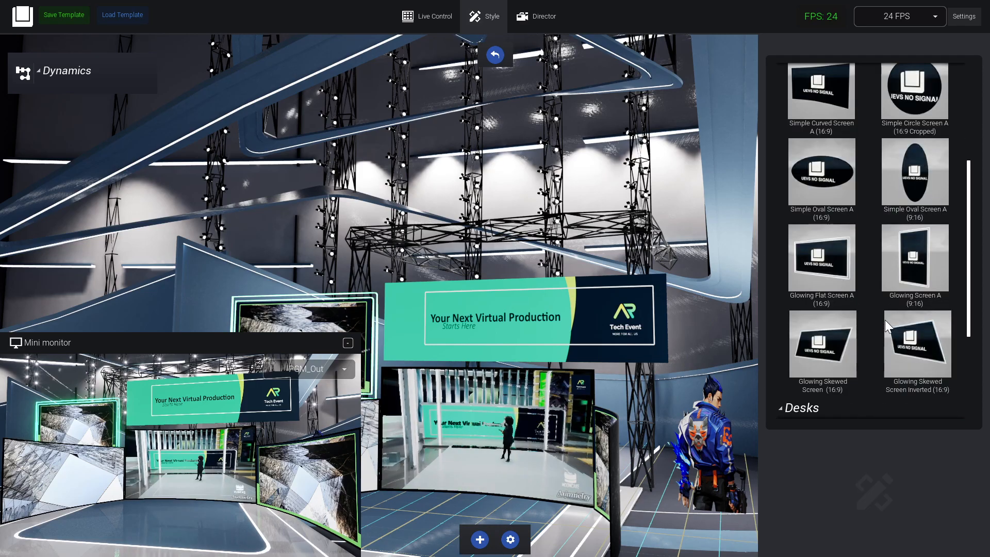
key(s)
right_drag(451, 263, 604, 261)
key(a)
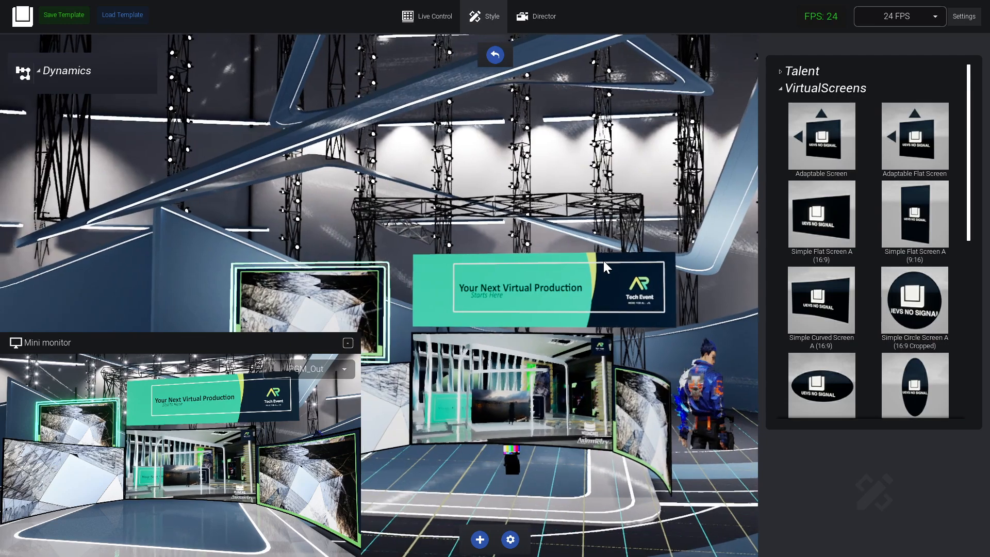